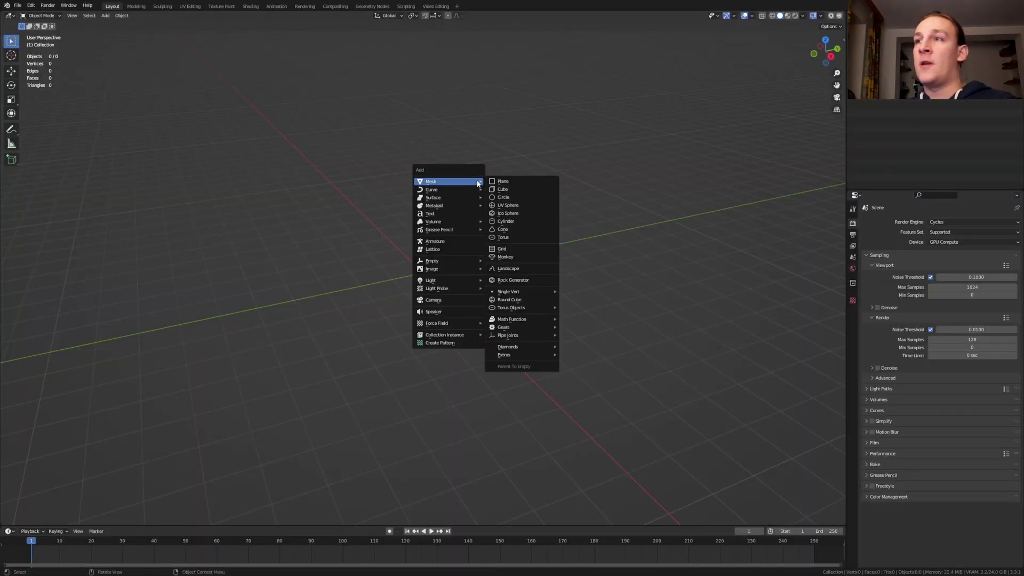
# Add an icosphere and pull one side vertex out with proportional editing into a lopsided stone
pyautogui.click(523, 214)
pyautogui.press('Tab')
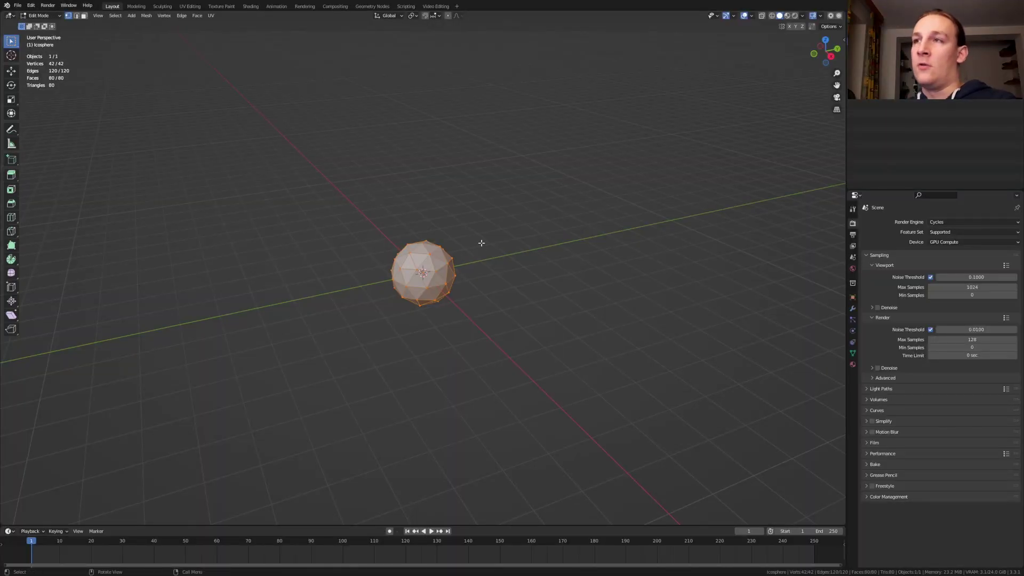
pyautogui.click(450, 19)
pyautogui.scroll(5, 393, 255)
pyautogui.click(392, 255)
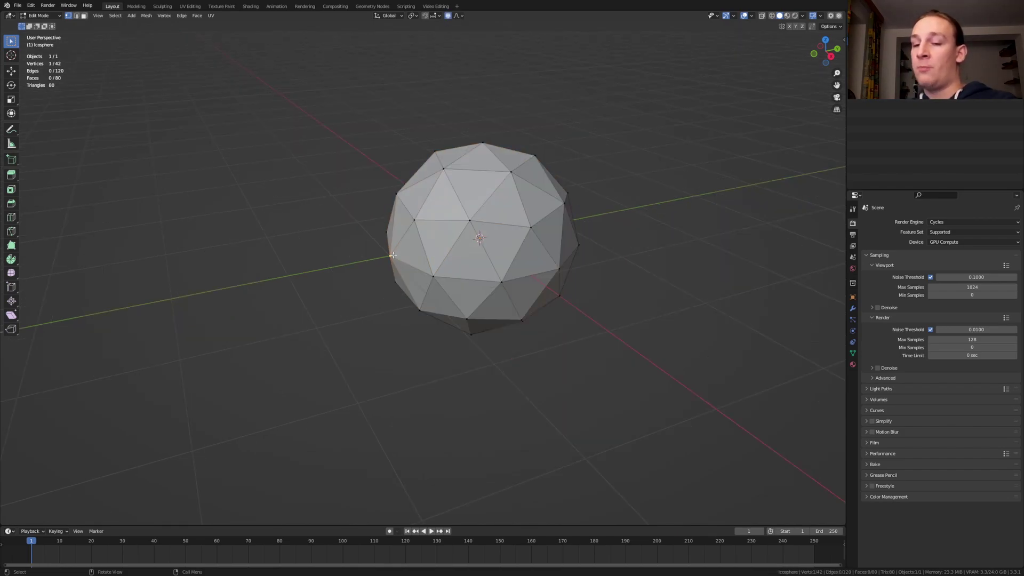
pyautogui.press('g')
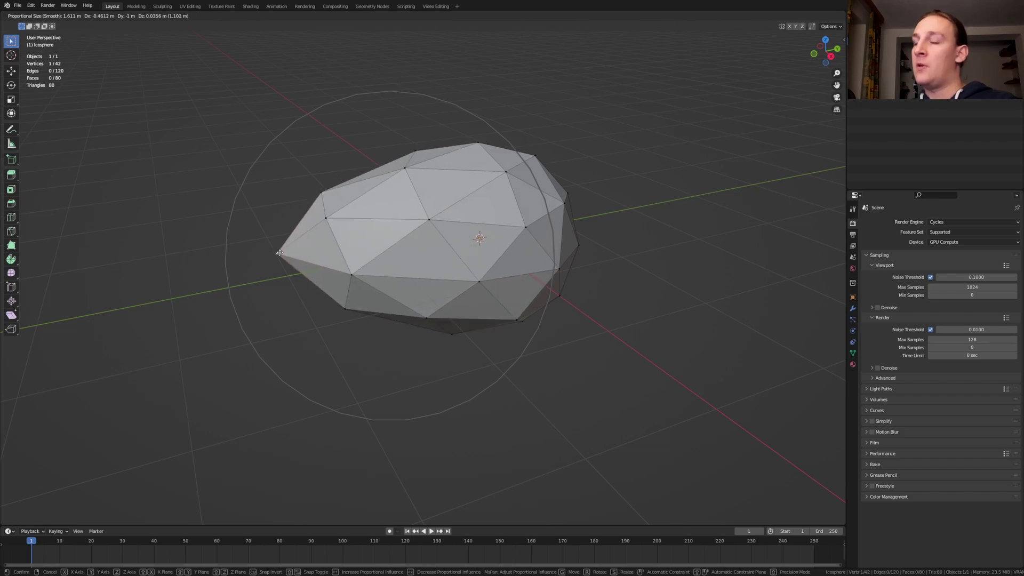
pyautogui.click(279, 253)
pyautogui.moveTo(280, 253); pyautogui.dragTo(666, 187, button='middle')
# Reshape the stone with a proportional scale and smooth it with a level-4 Subdivision Surface modifier
pyautogui.press('s')
pyautogui.click(496, 160)
pyautogui.click(853, 309)
pyautogui.click(891, 222)
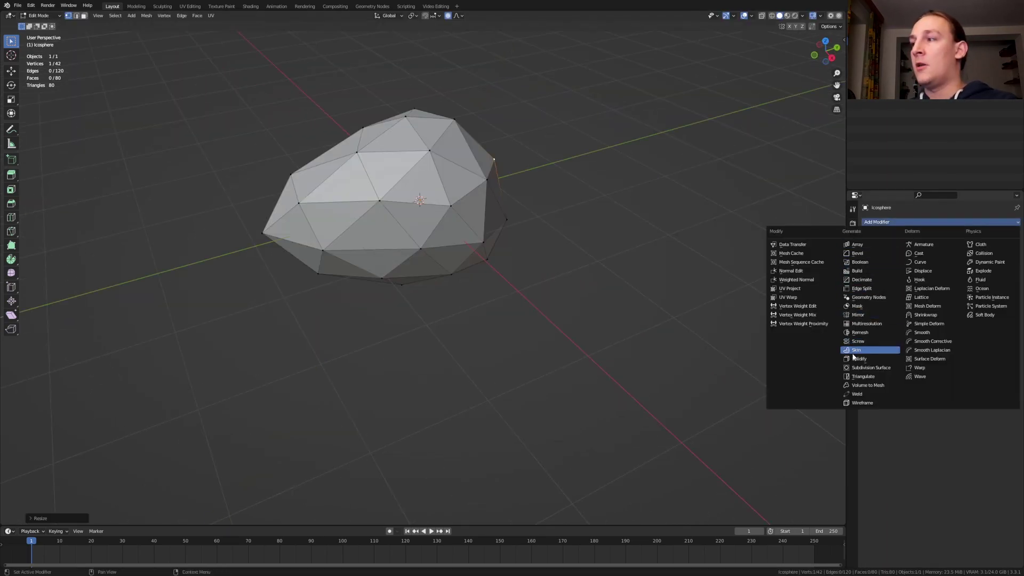
pyautogui.click(859, 367)
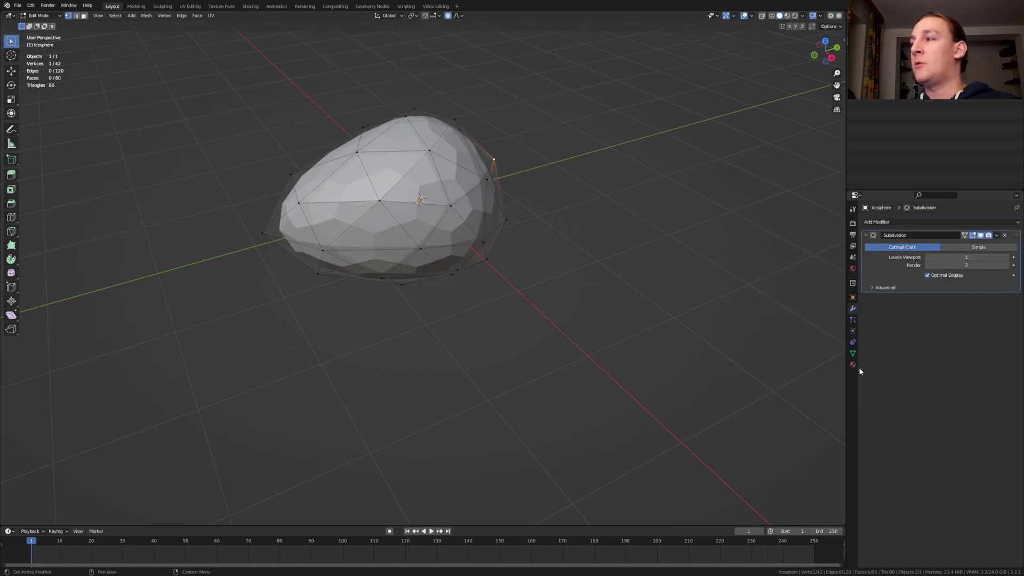
pyautogui.click(970, 257)
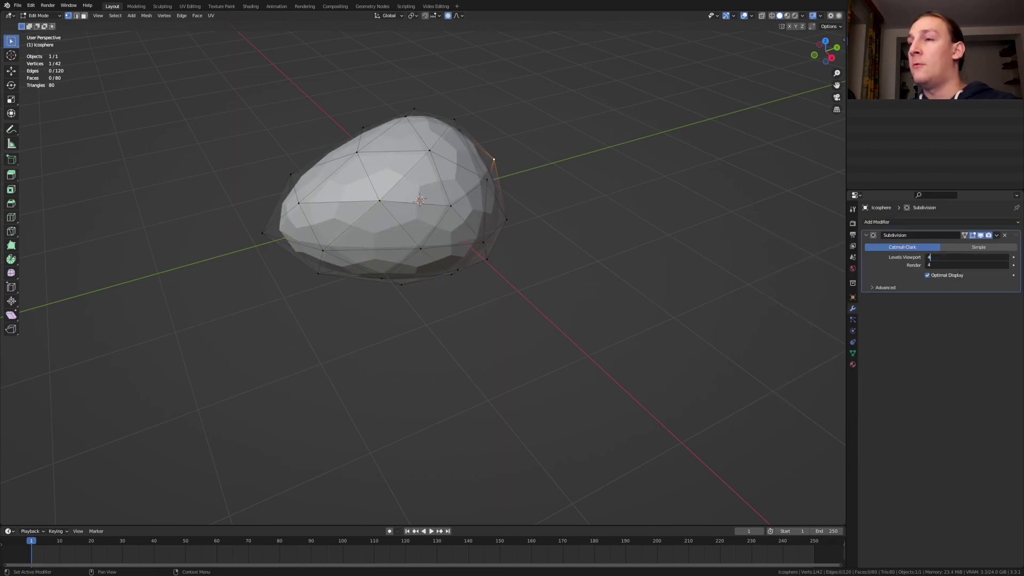
pyautogui.write('4')
pyautogui.press('Return')
pyautogui.moveTo(657, 86); pyautogui.dragTo(691, 62, button='middle')
# In X-ray side view, flatten the stone's bottom vertices with scale Z 0 and raise them
pyautogui.click(762, 16)
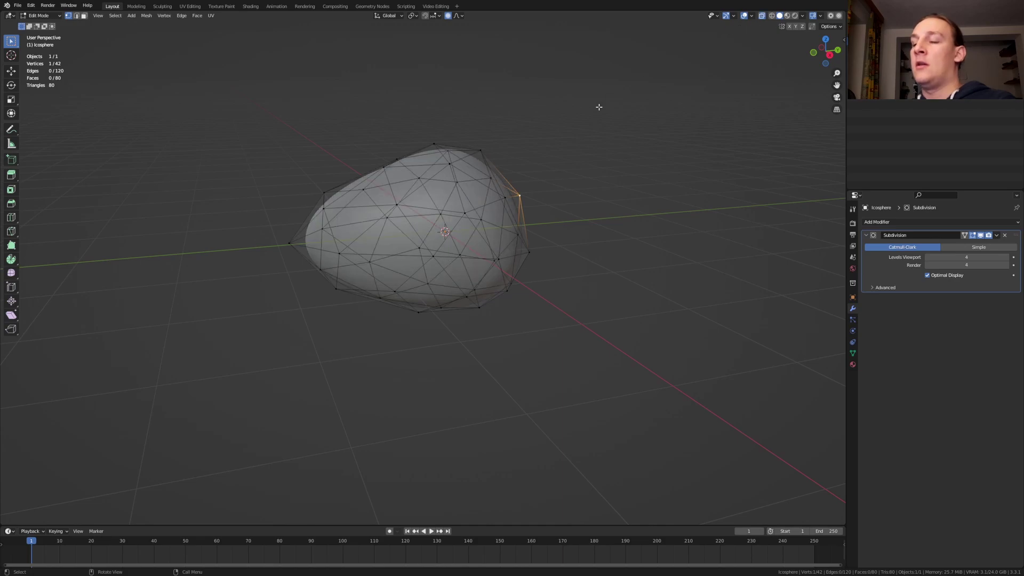
pyautogui.press('KP_3')
pyautogui.click(449, 17)
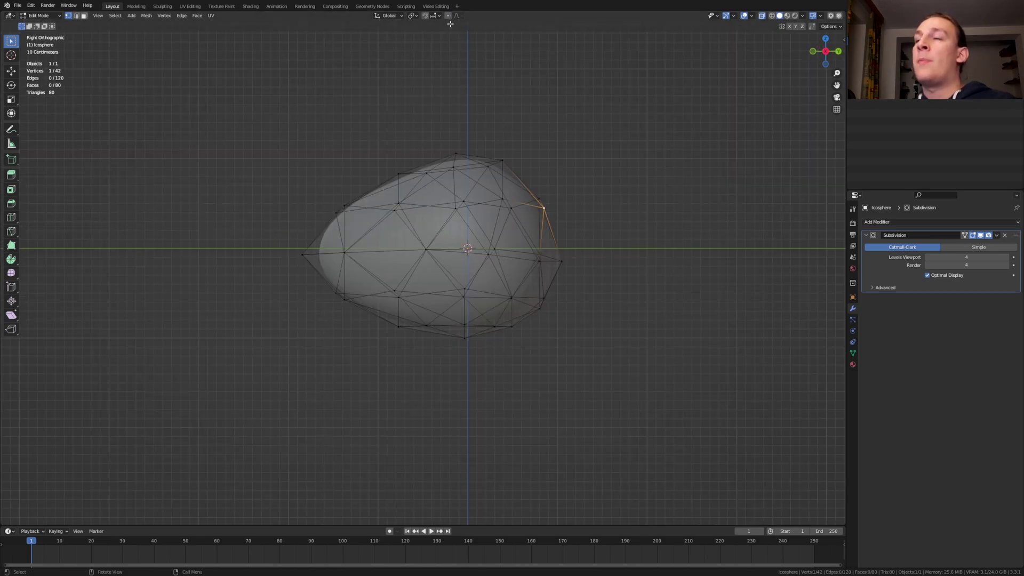
pyautogui.moveTo(610, 406); pyautogui.dragTo(275, 275)
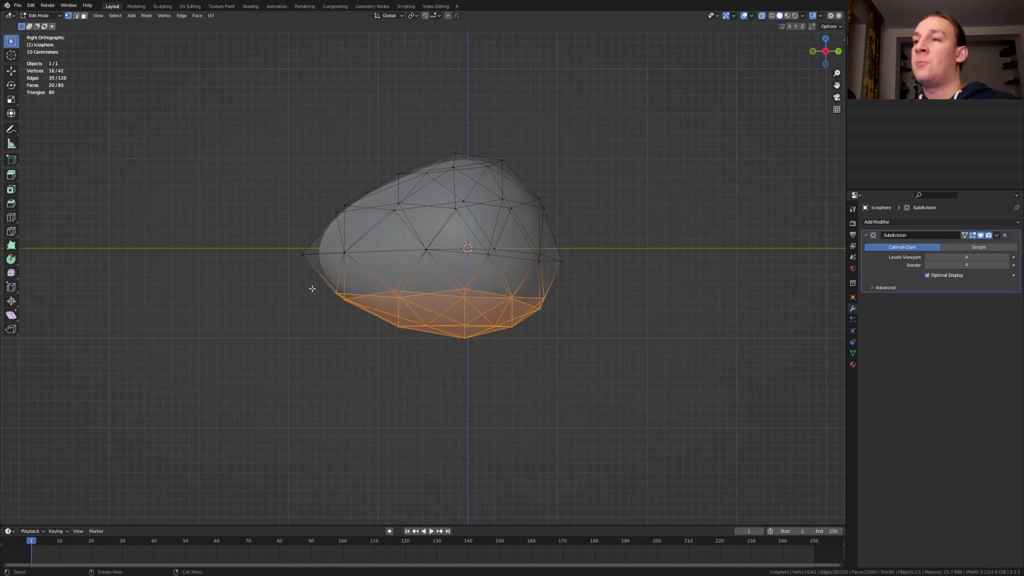
pyautogui.press('s')
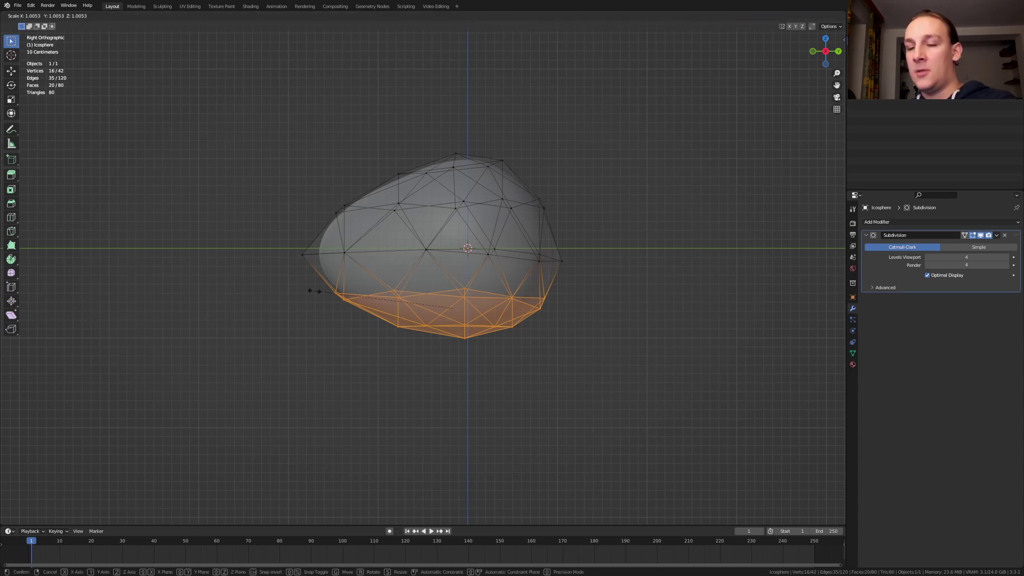
pyautogui.press('z')
pyautogui.press('0')
pyautogui.press('Return')
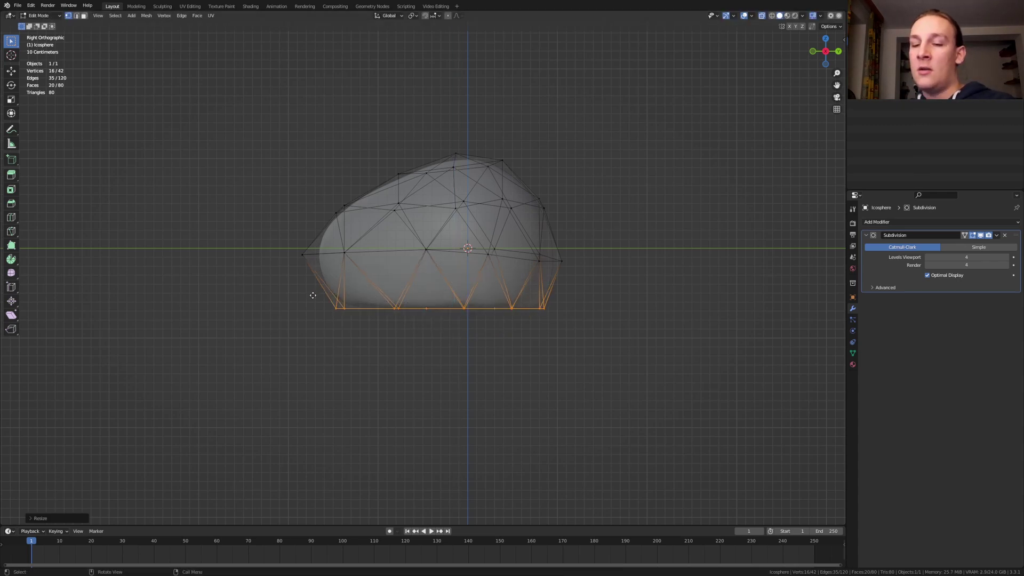
pyautogui.press('g')
pyautogui.press('z')
pyautogui.press('Return')
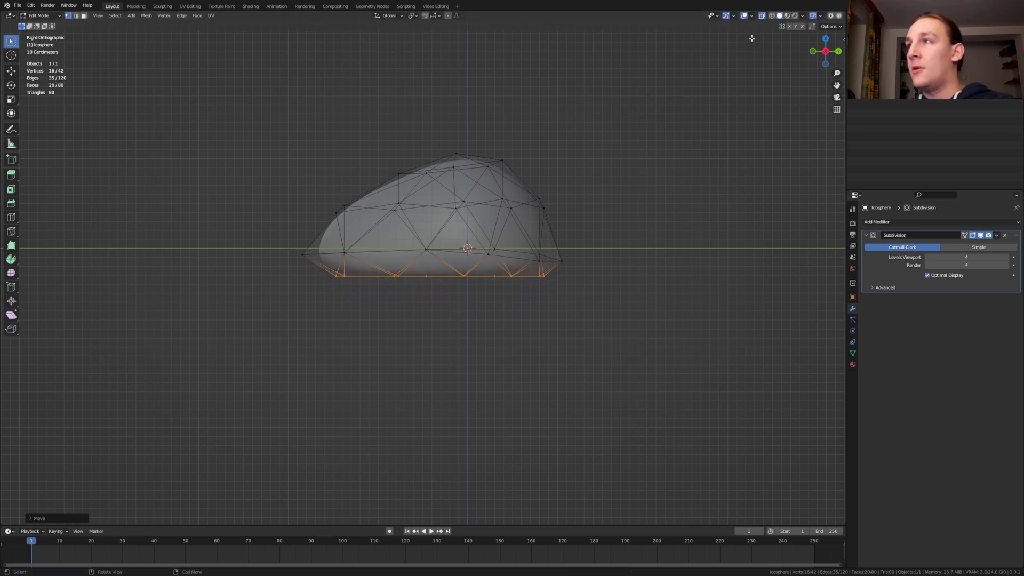
# Turn X-ray off and return to Object Mode to add a ground object
pyautogui.click(763, 16)
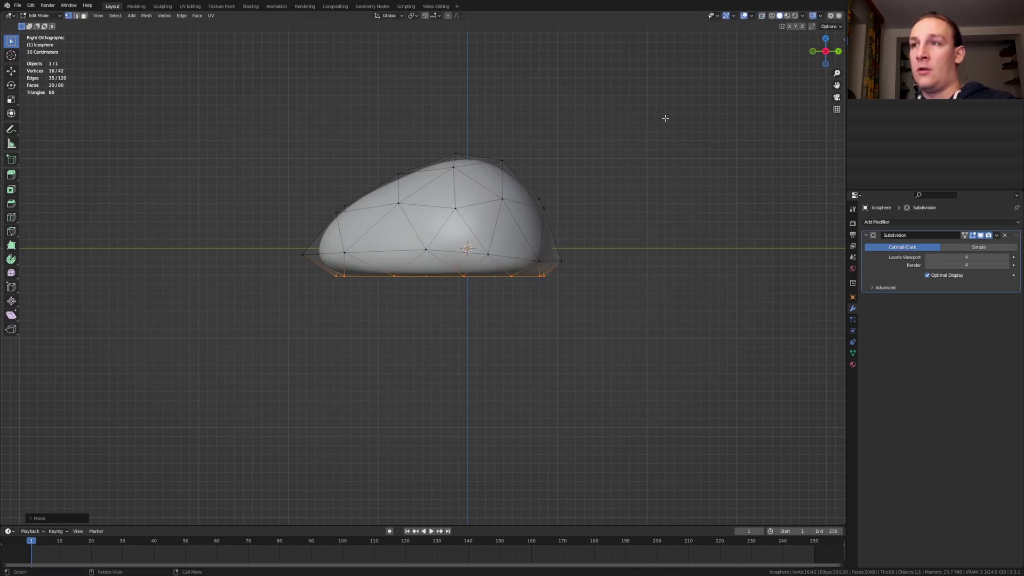
pyautogui.press('Tab')
pyautogui.hotkey('shift', 'a')
# Add and enlarge a ground plane, Shade Smooth the stone, and view it Rendered in Shading
pyautogui.click(644, 235)
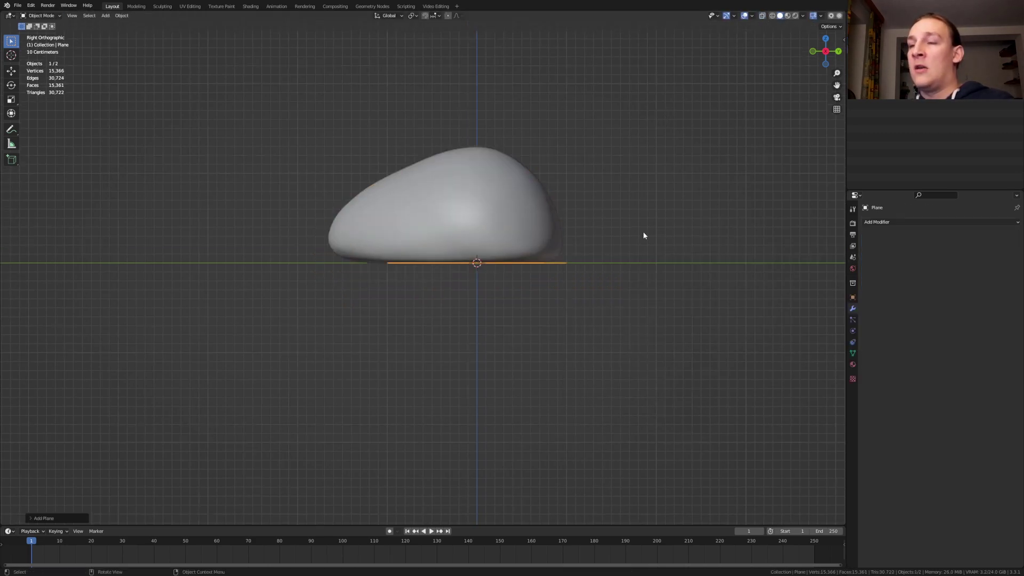
pyautogui.press('s')
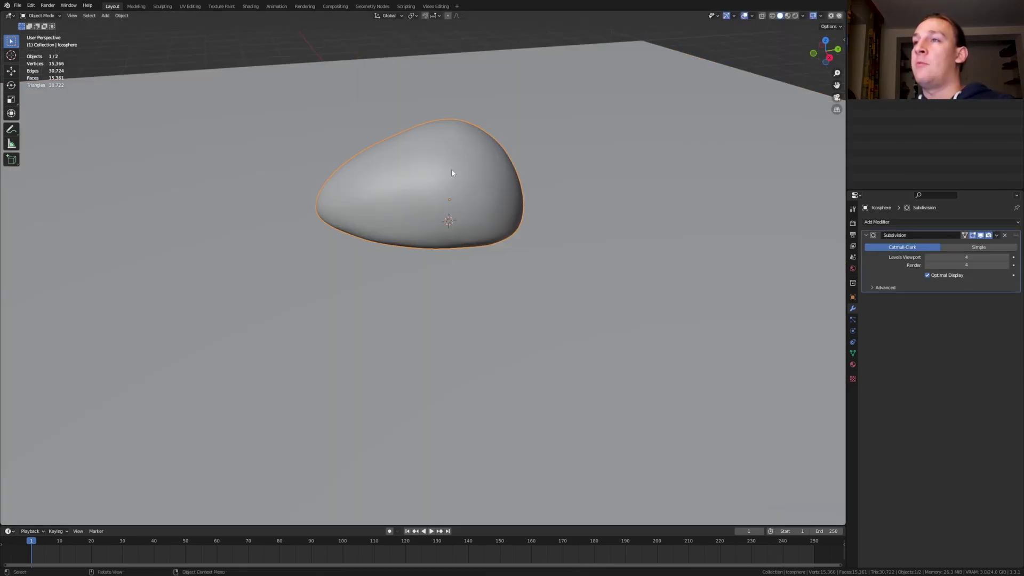
pyautogui.rightClick(452, 173)
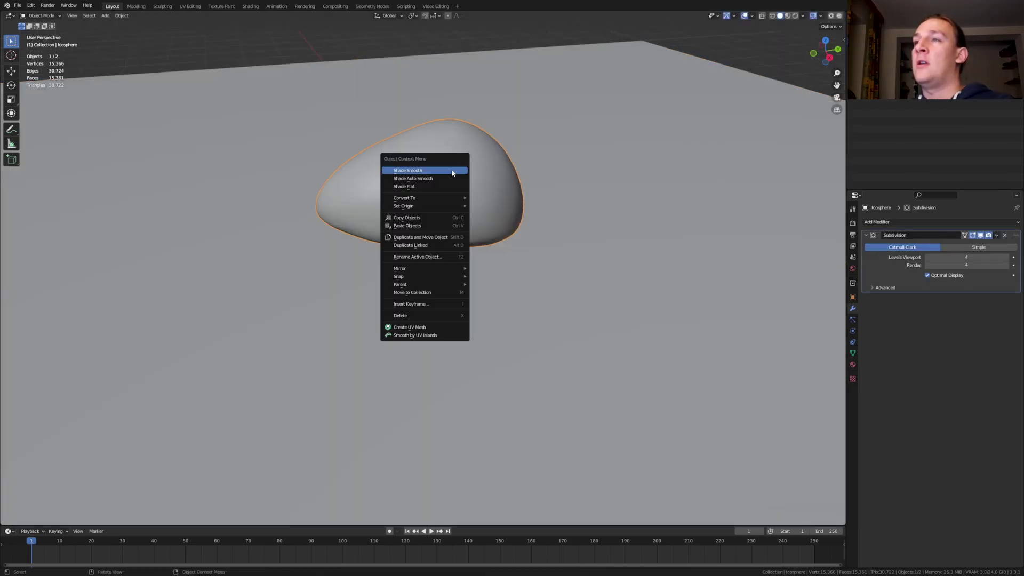
pyautogui.click(452, 171)
pyautogui.click(250, 7)
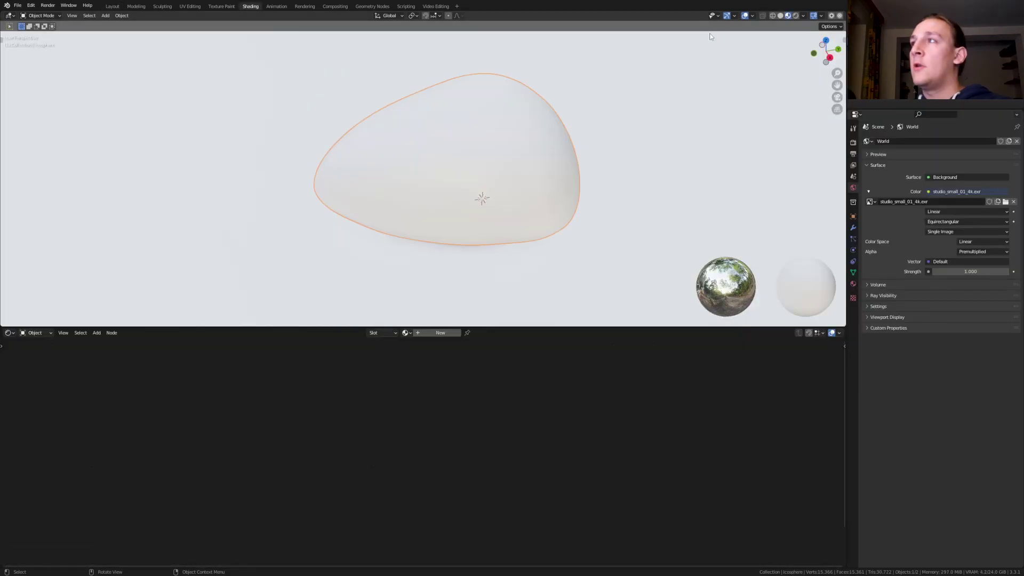
pyautogui.click(795, 16)
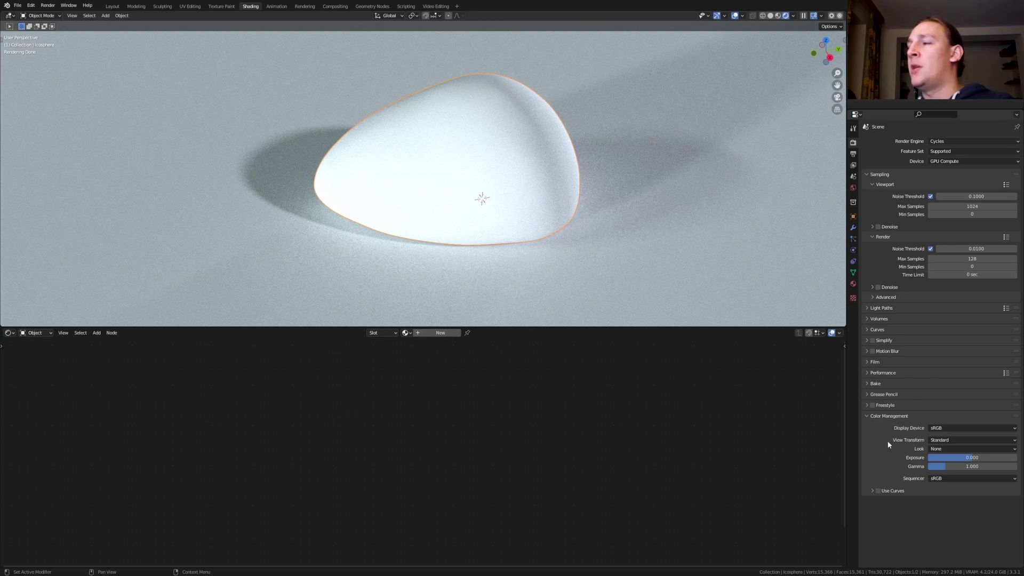
# Swap the World's Environment Texture image for hall_of_mammals_4k.hdr
pyautogui.click(854, 188)
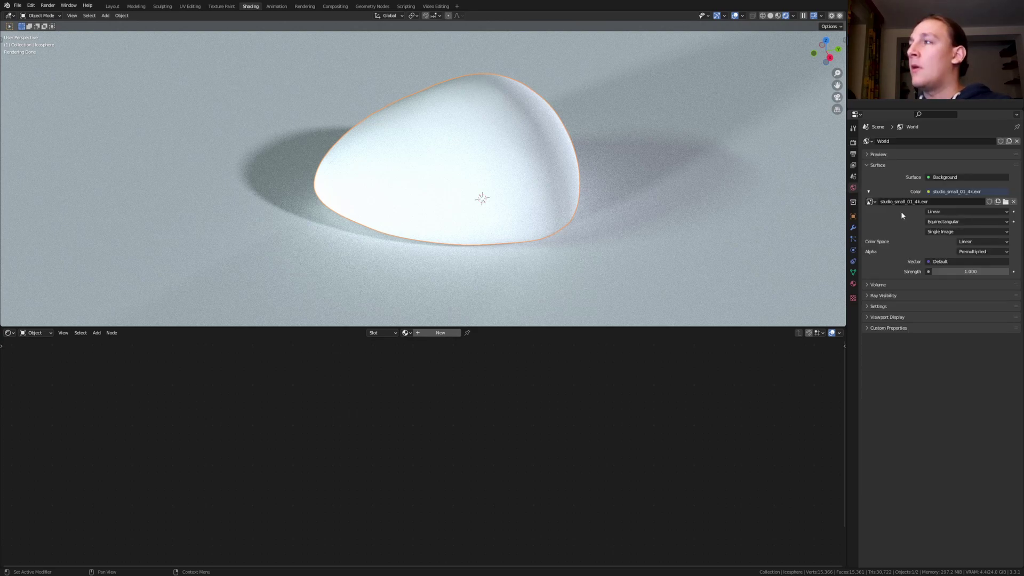
pyautogui.click(931, 192)
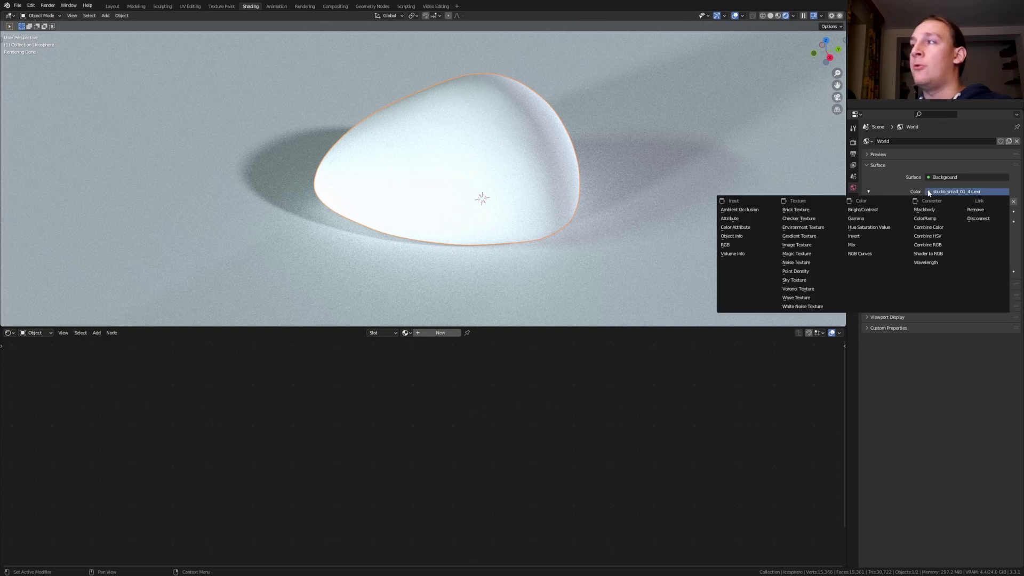
pyautogui.click(829, 231)
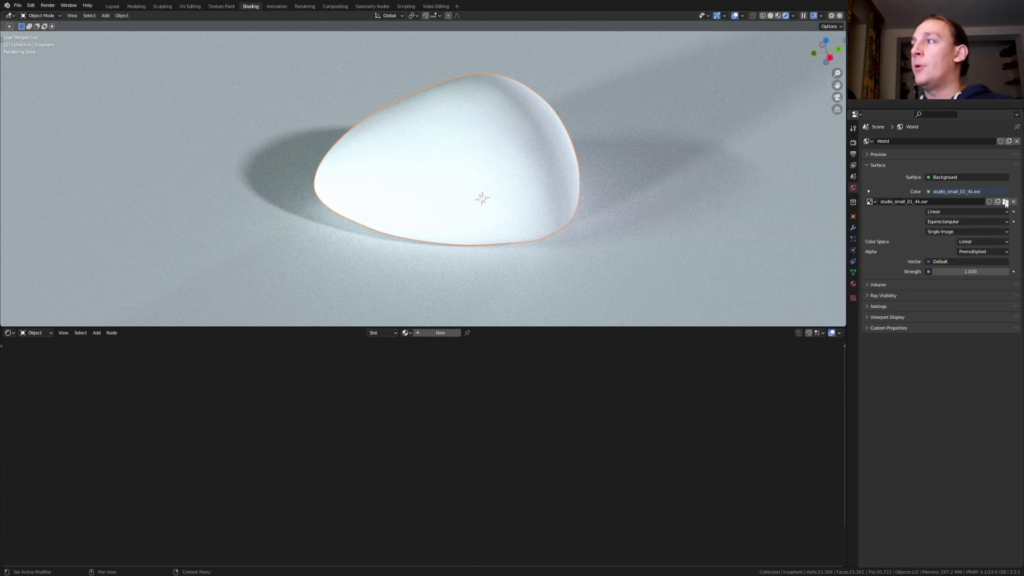
pyautogui.click(1006, 202)
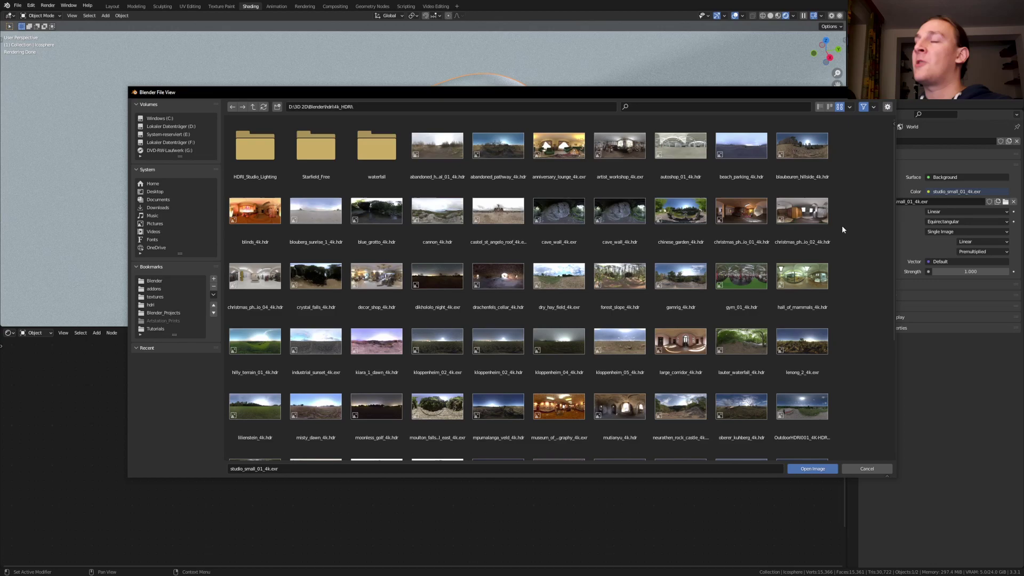
pyautogui.hotkey('ctrl', 'f')
pyautogui.write('hall')
pyautogui.press('Return')
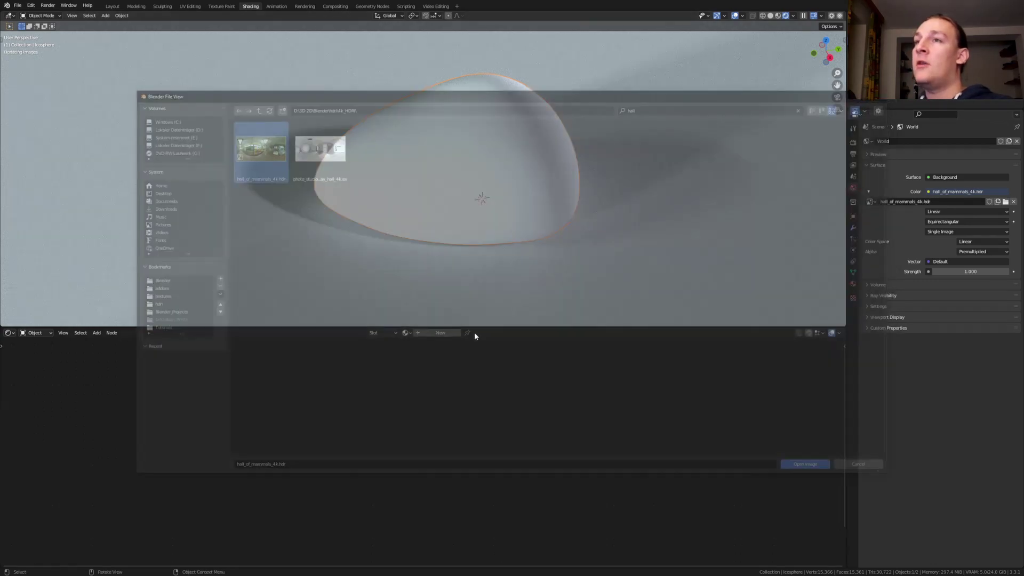
# Create a new material for the stone with Subsurface set to 0.025
pyautogui.click(441, 333)
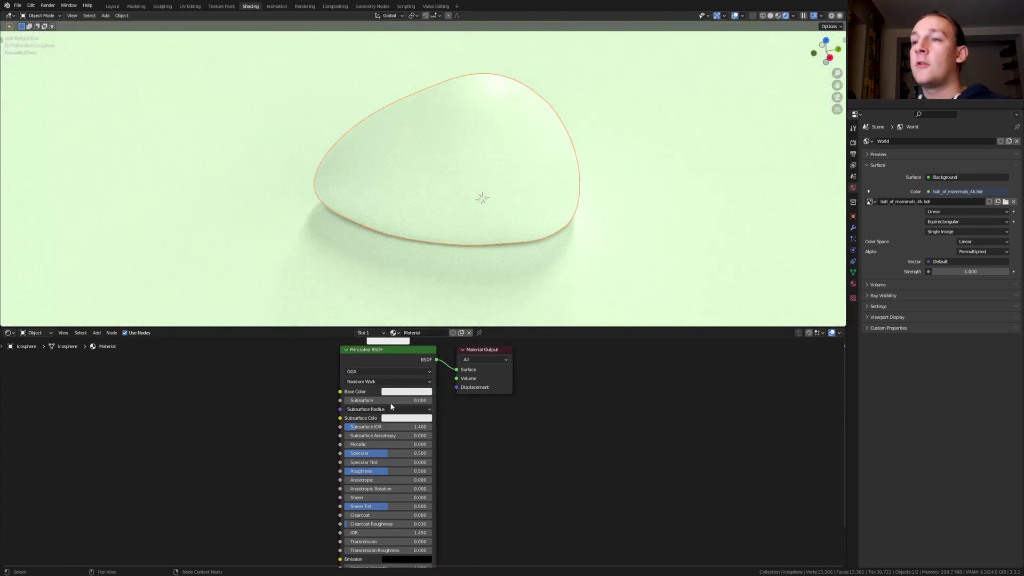
pyautogui.click(396, 400)
pyautogui.press('BackSpace')
pyautogui.write('.025')
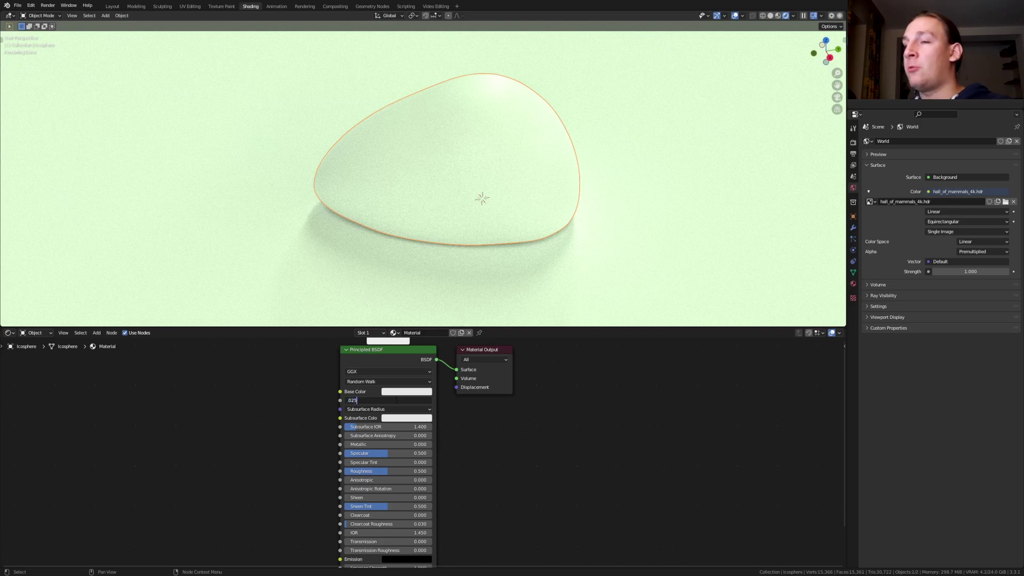
pyautogui.press('Return')
# Add a Mix node and connect its colour output to the shader's Base Color
pyautogui.moveTo(250, 403); pyautogui.dragTo(268, 410, button='middle')
pyautogui.hotkey('shift', 'a')
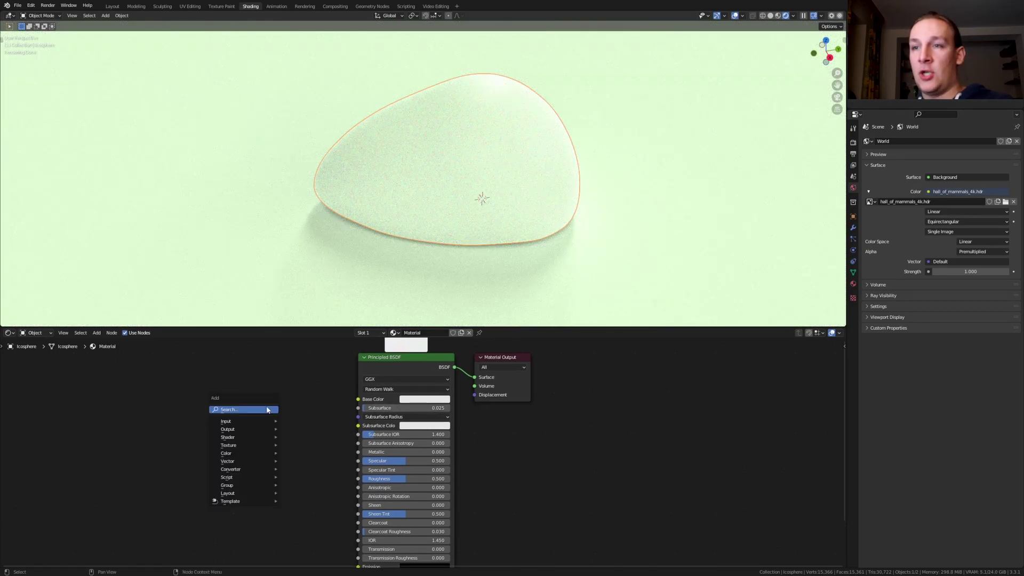
pyautogui.click(266, 410)
pyautogui.write('mix')
pyautogui.press('Return')
pyautogui.click(250, 407)
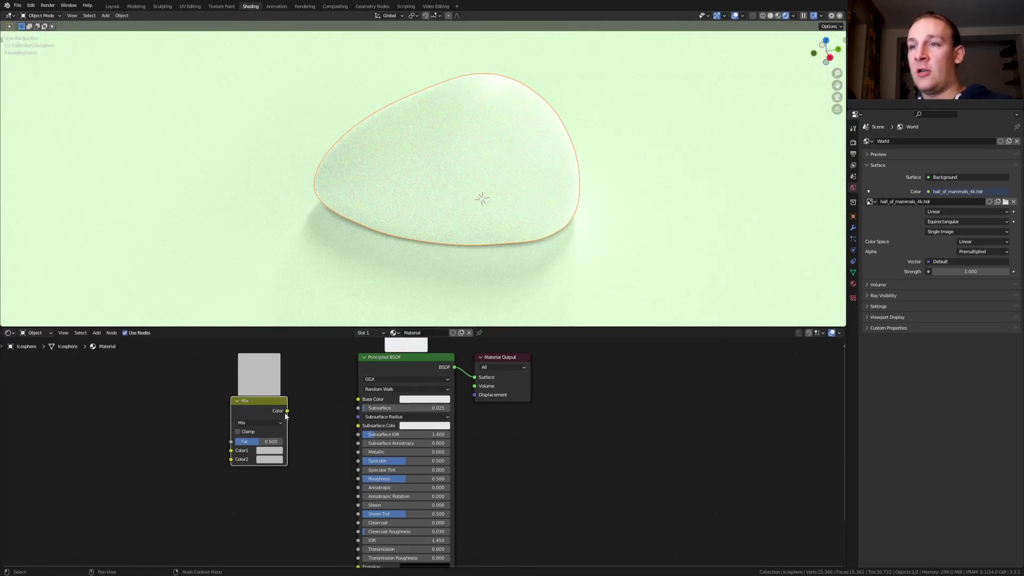
pyautogui.moveTo(287, 411); pyautogui.dragTo(358, 399)
# Add two Wave Texture nodes and connect one to the Mix node's Color1
pyautogui.hotkey('shift', 'a')
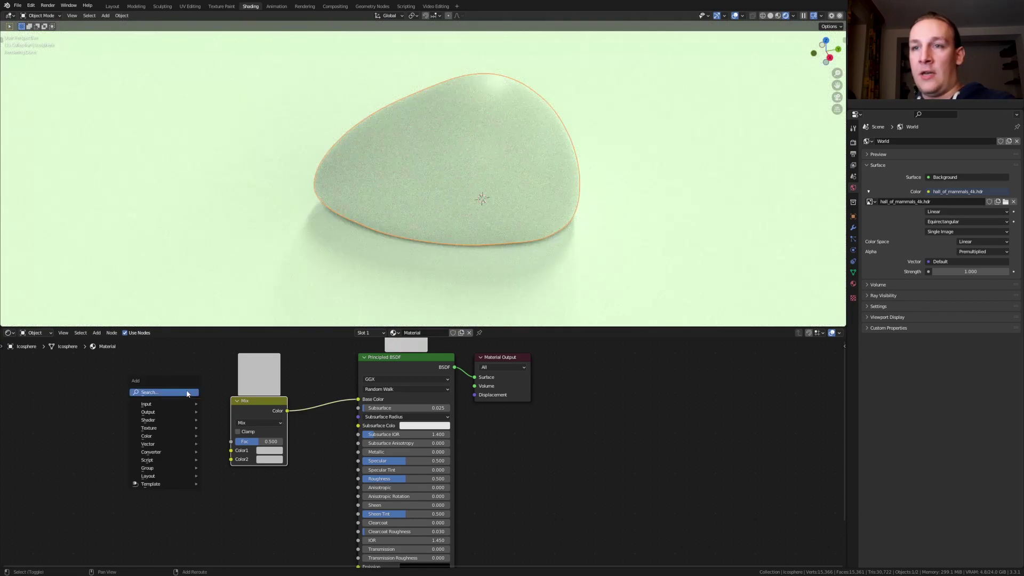
pyautogui.click(188, 393)
pyautogui.write('wa')
pyautogui.press('Return')
pyautogui.click(155, 397)
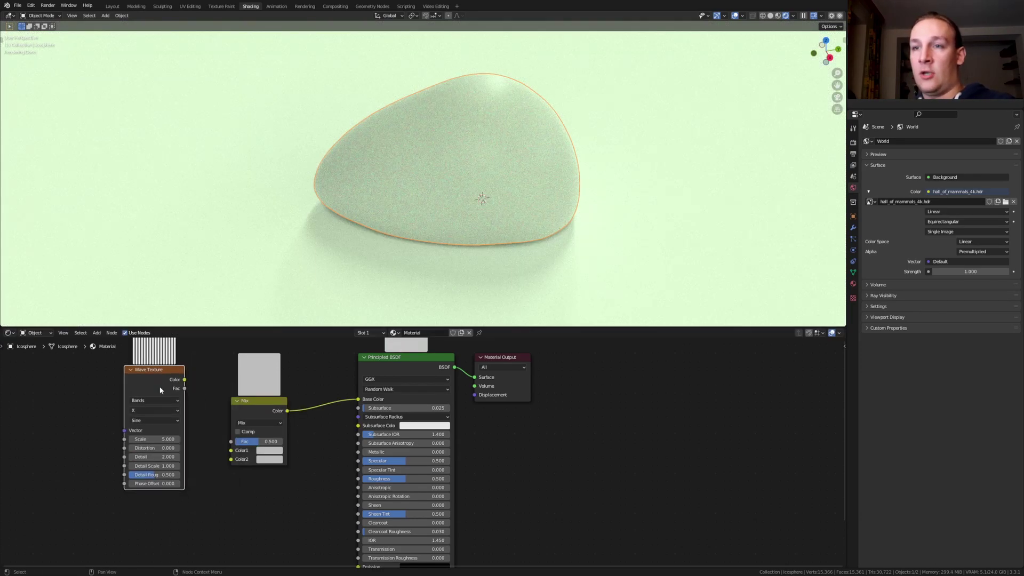
pyautogui.moveTo(190, 403); pyautogui.dragTo(279, 414, button='middle')
pyautogui.moveTo(273, 399); pyautogui.dragTo(319, 461)
# Give that wave texture Scale 2.5, Distortion 14.5 and Detail 15
pyautogui.click(250, 450)
pyautogui.write('2.5')
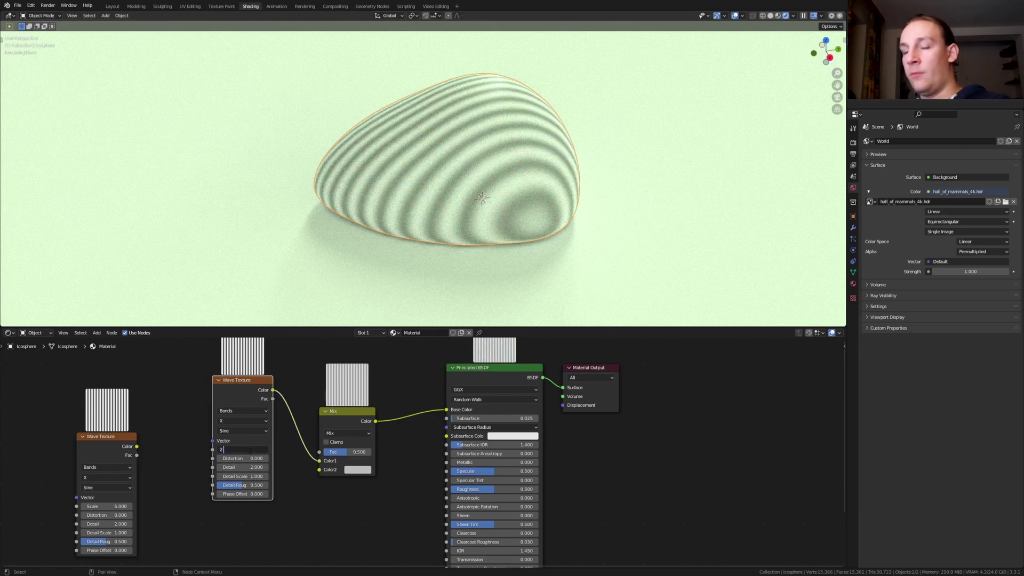
pyautogui.press('Return')
pyautogui.click(229, 460)
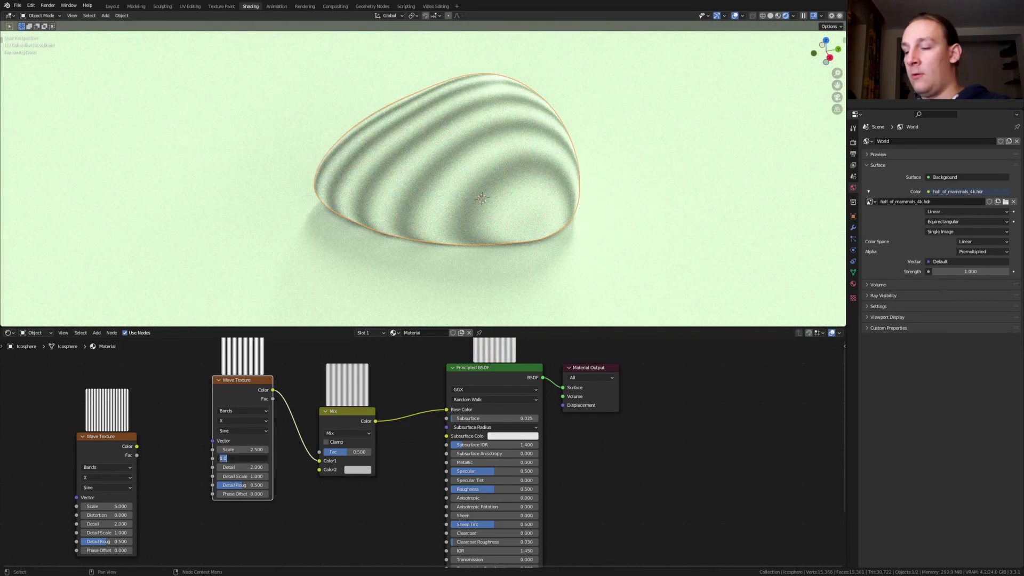
pyautogui.write('14.5')
pyautogui.press('Return')
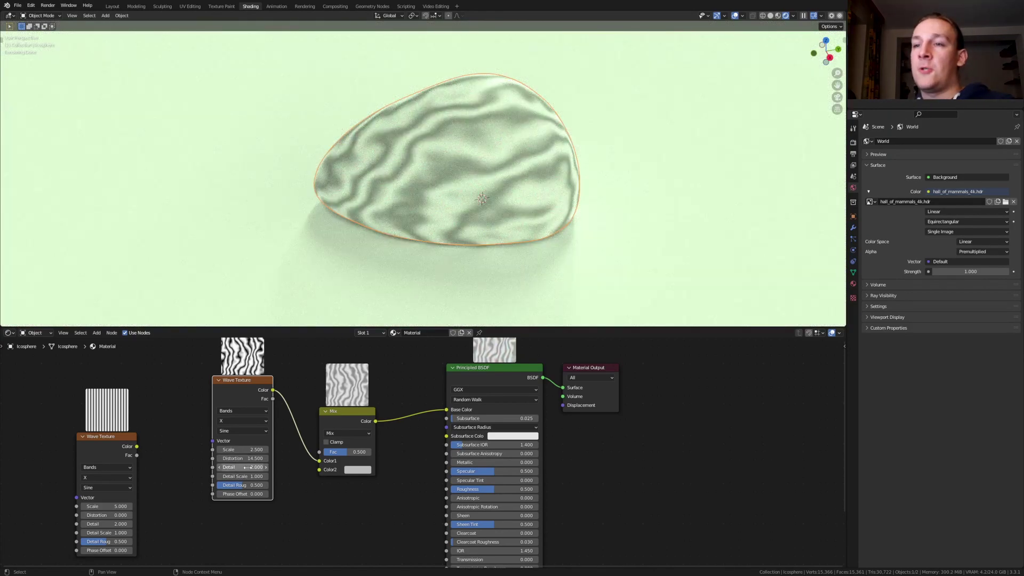
pyautogui.click(248, 467)
pyautogui.write('15')
pyautogui.press('Return')
# Set the right wave texture to Rings, Spherical direction, Saw profile
pyautogui.moveTo(233, 415); pyautogui.dragTo(324, 408, button='middle')
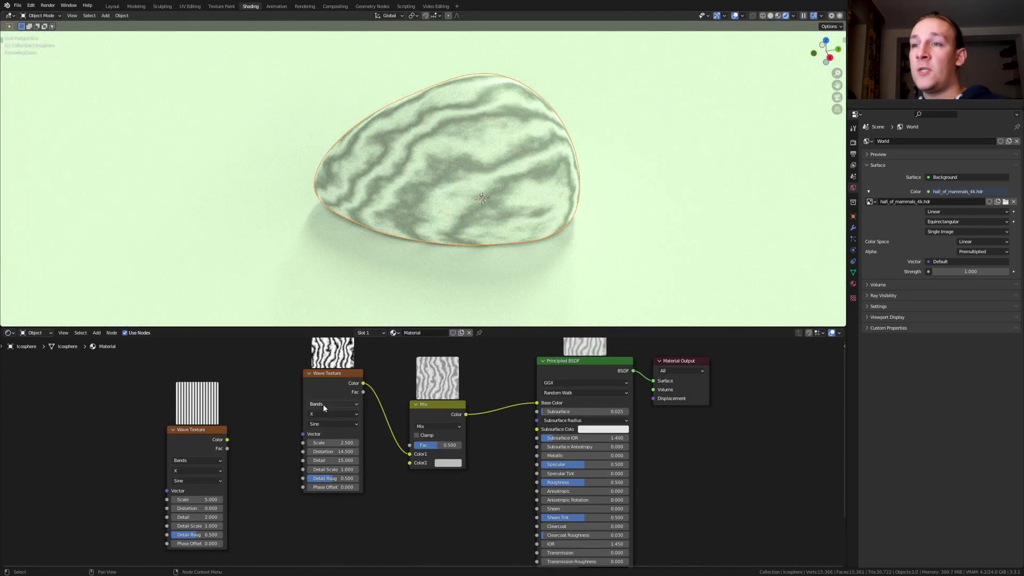
pyautogui.click(323, 405)
pyautogui.click(332, 422)
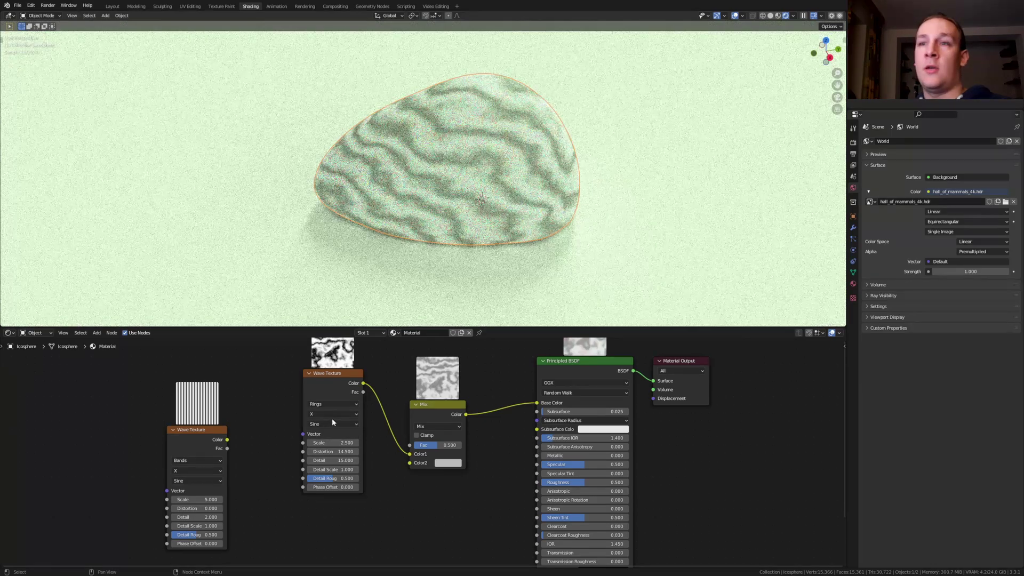
pyautogui.click(332, 418)
pyautogui.click(338, 450)
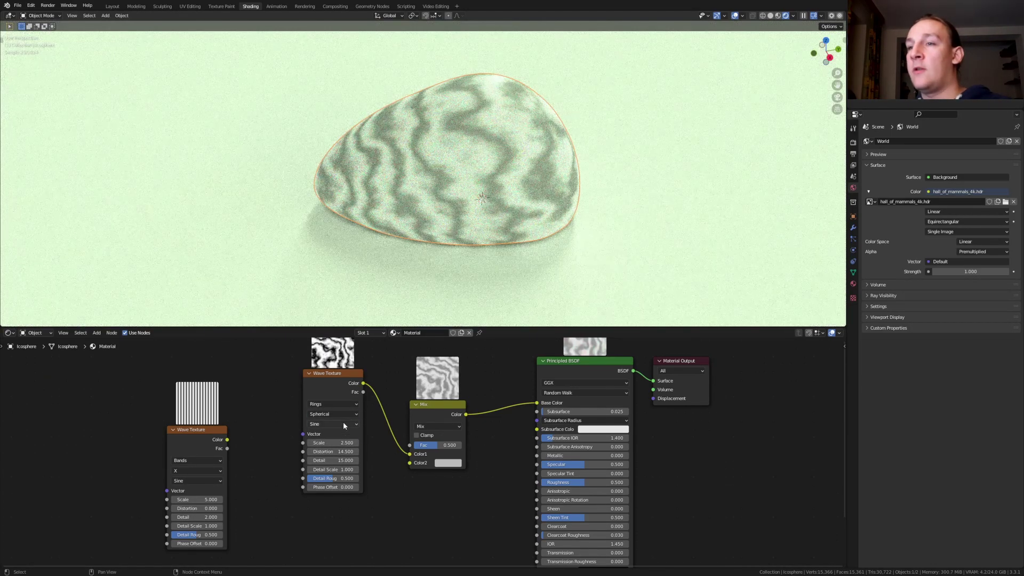
pyautogui.click(344, 423)
pyautogui.click(339, 442)
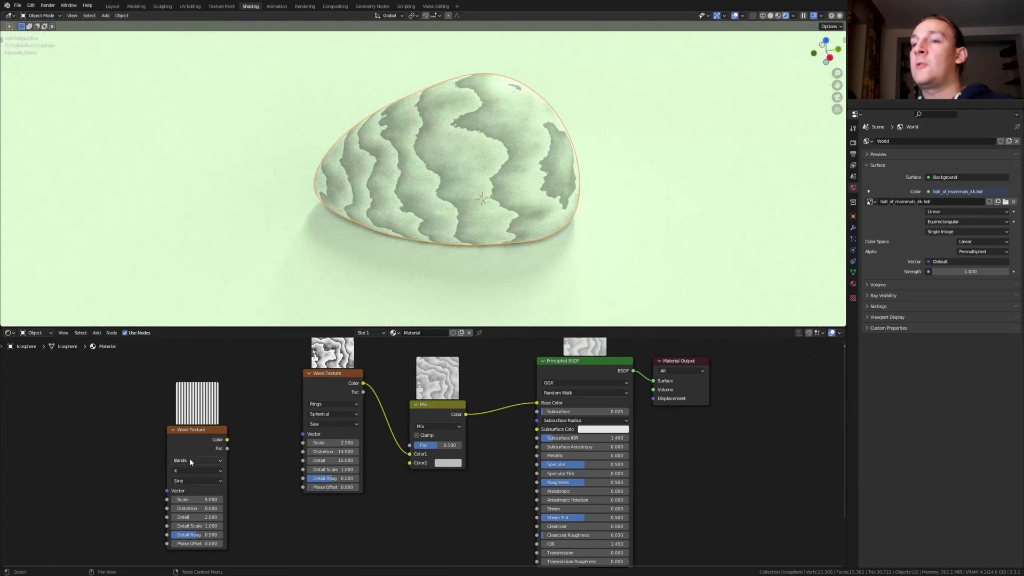
# Set the left wave texture to Rings, Spherical, Saw and feed it into the second wave's Vector
pyautogui.click(191, 460)
pyautogui.click(197, 479)
pyautogui.click(198, 471)
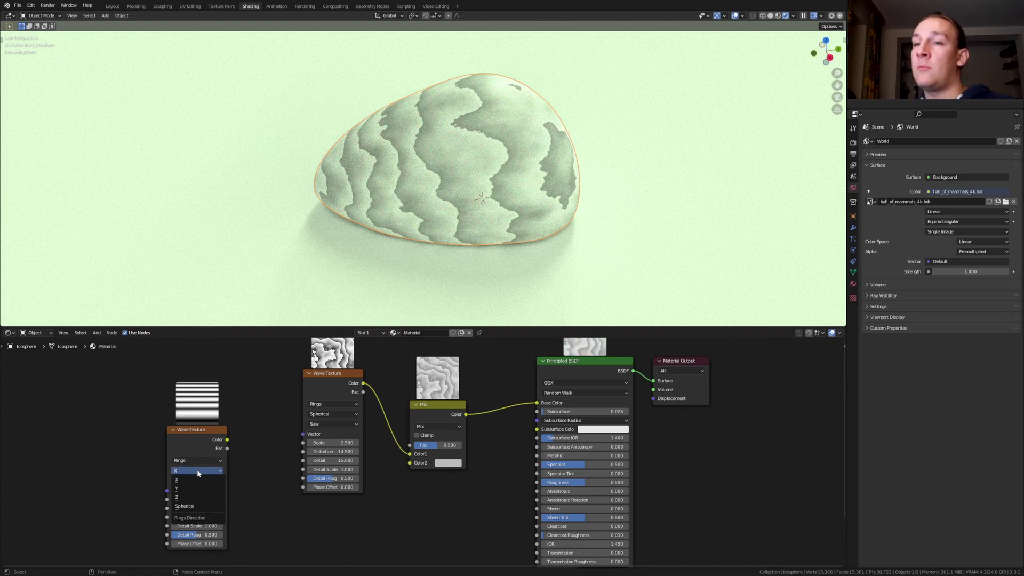
pyautogui.click(197, 505)
pyautogui.click(200, 482)
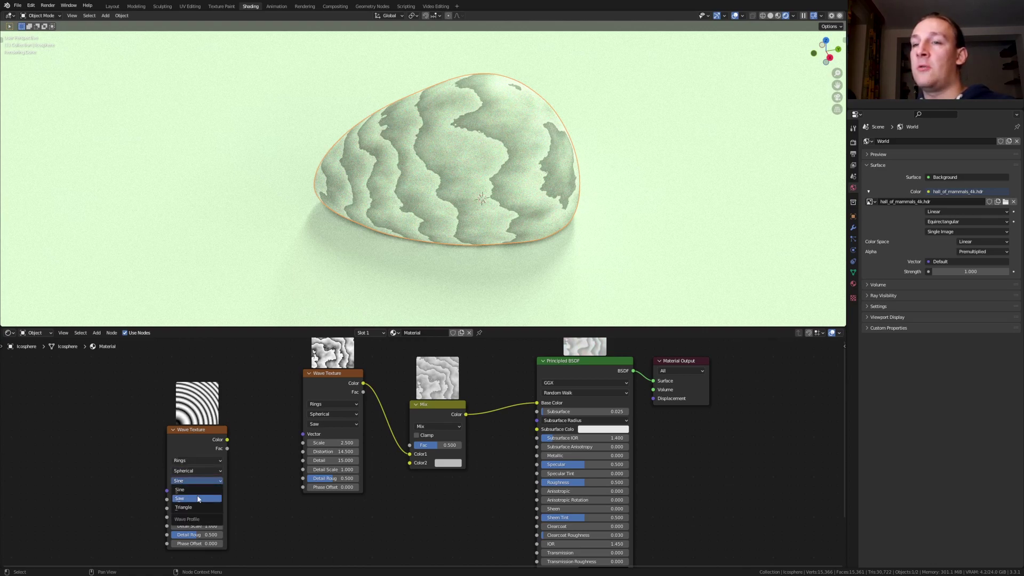
pyautogui.click(197, 498)
pyautogui.moveTo(228, 439); pyautogui.dragTo(303, 434)
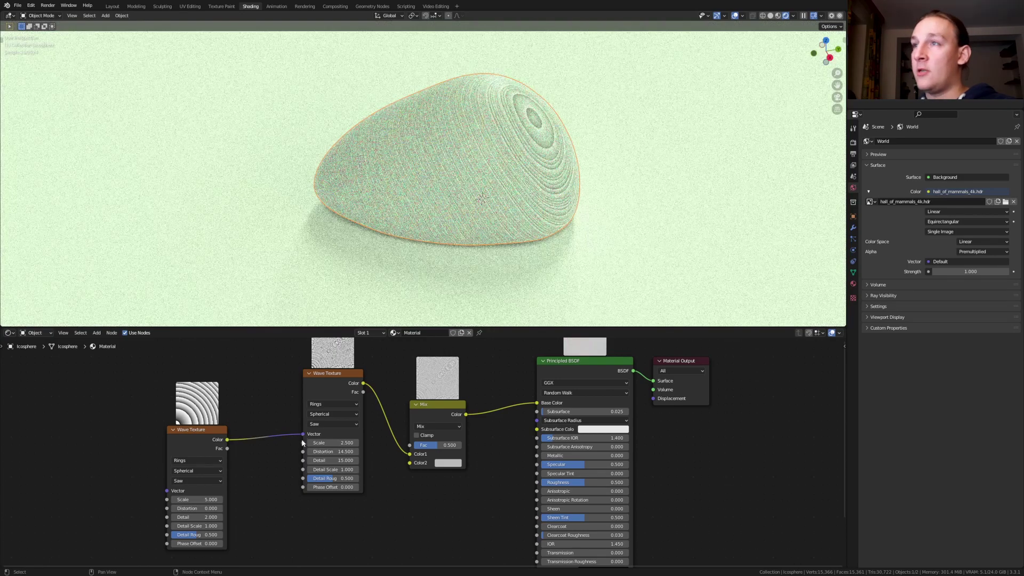
# Give the left wave texture Scale 1, Distortion 76 and Detail 15
pyautogui.click(206, 499)
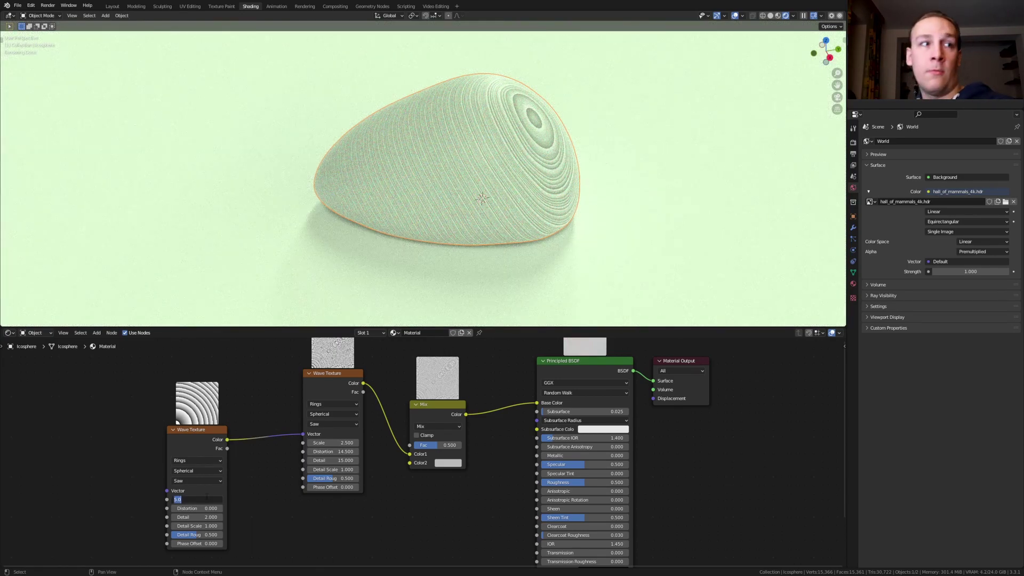
pyautogui.write('1')
pyautogui.press('Tab')
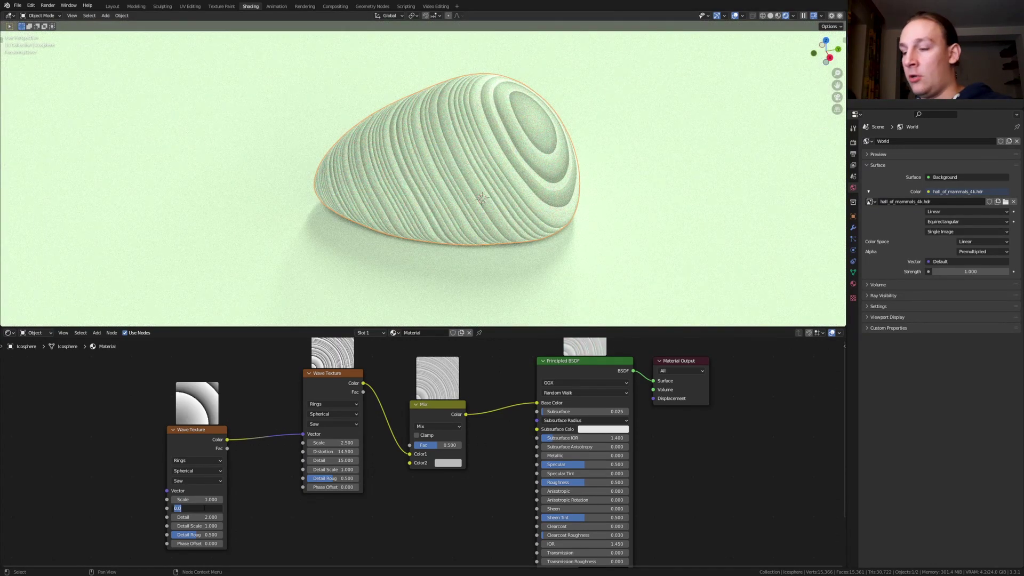
pyautogui.write('76')
pyautogui.press('Return')
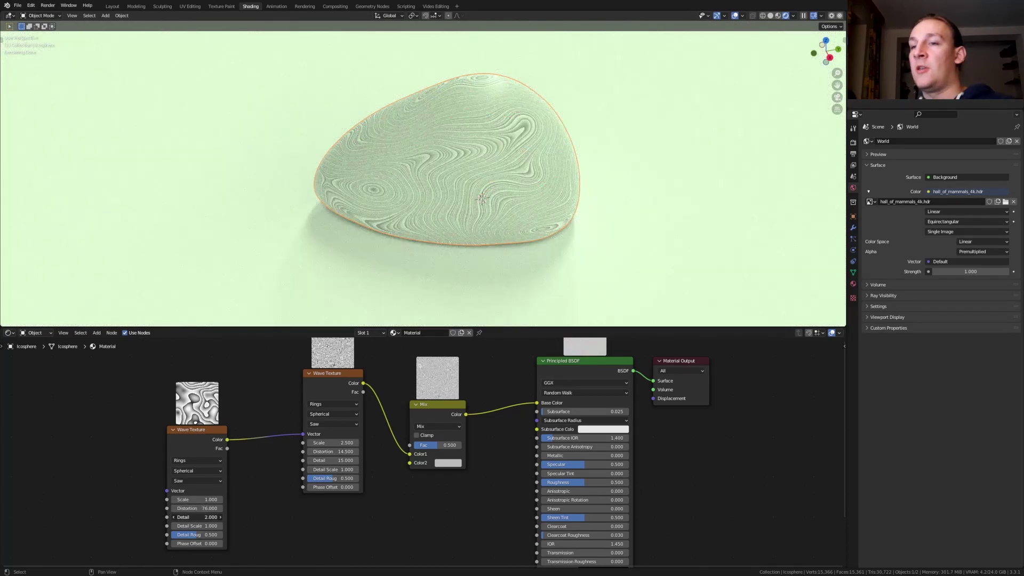
pyautogui.moveTo(198, 517); pyautogui.dragTo(229, 515)
# Add a Voronoi Texture feeding Distance into Mix Color2, its Randomness driven by the wave colour
pyautogui.scroll(-1, 229, 515)
pyautogui.moveTo(229, 514); pyautogui.dragTo(266, 434, button='middle')
pyautogui.hotkey('shift', 'a')
pyautogui.click(482, 408)
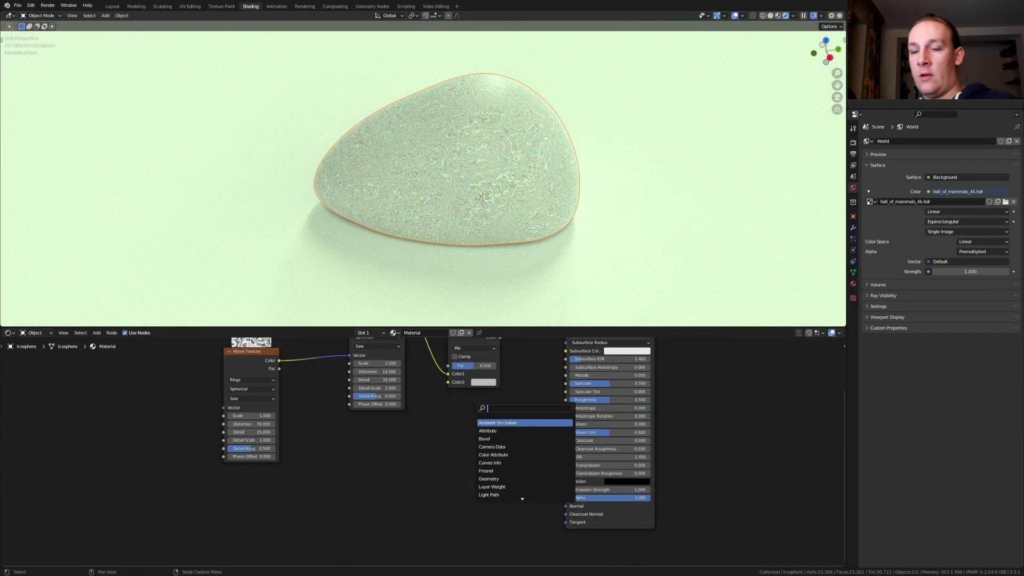
pyautogui.write('voronoi')
pyautogui.press('Return')
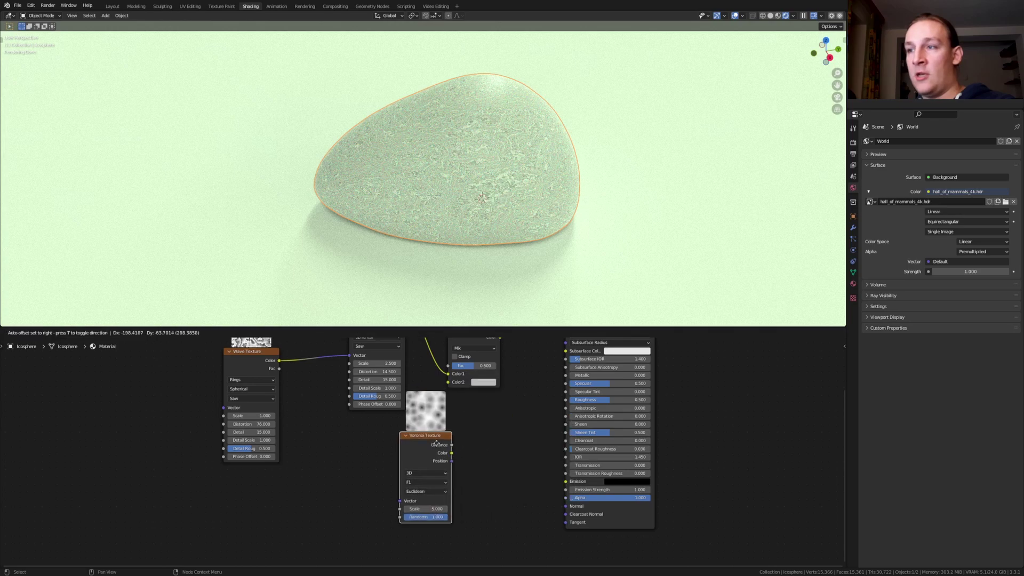
pyautogui.click(392, 472)
pyautogui.moveTo(408, 472); pyautogui.dragTo(447, 382)
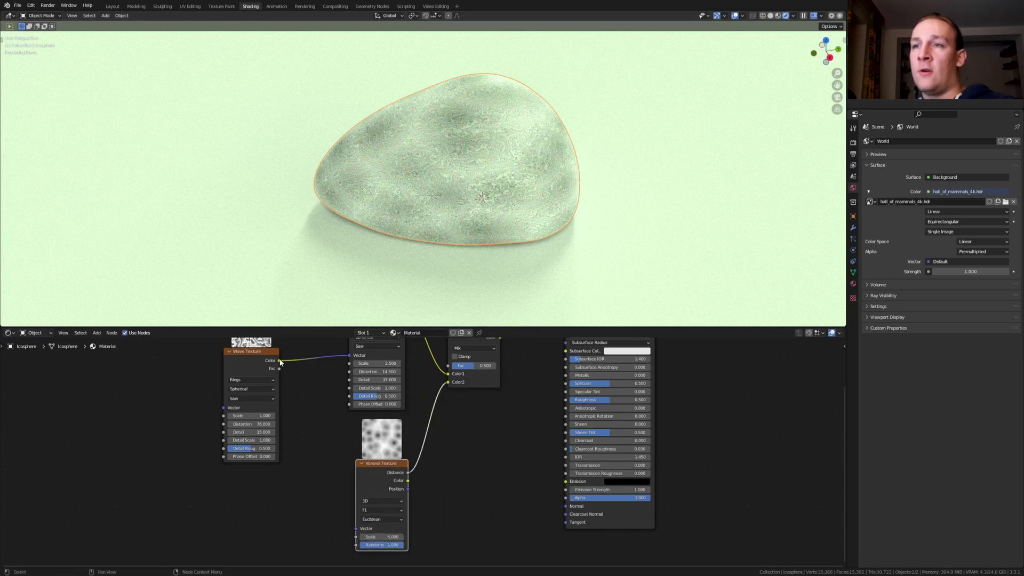
pyautogui.moveTo(279, 361); pyautogui.dragTo(356, 545)
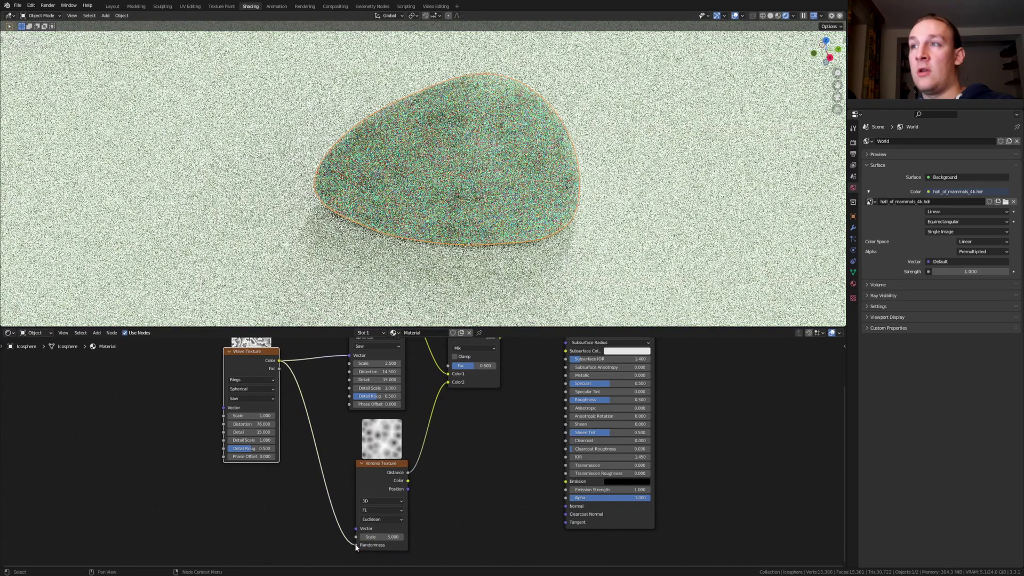
# Lower the shader's Roughness to 0 so the stone turns glossy
pyautogui.press('Home')
pyautogui.scroll(2, 457, 430)
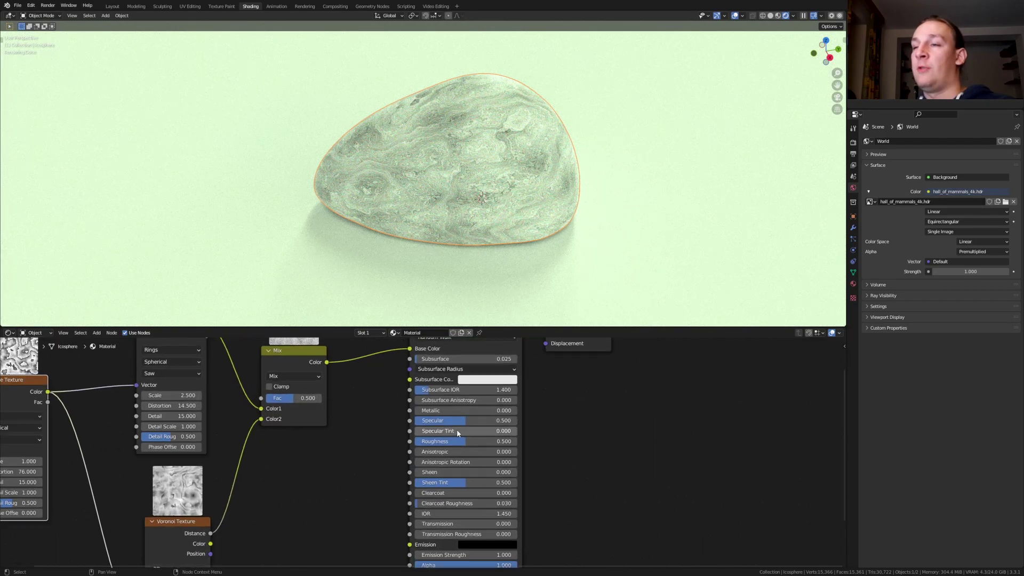
pyautogui.scroll(1, 457, 430)
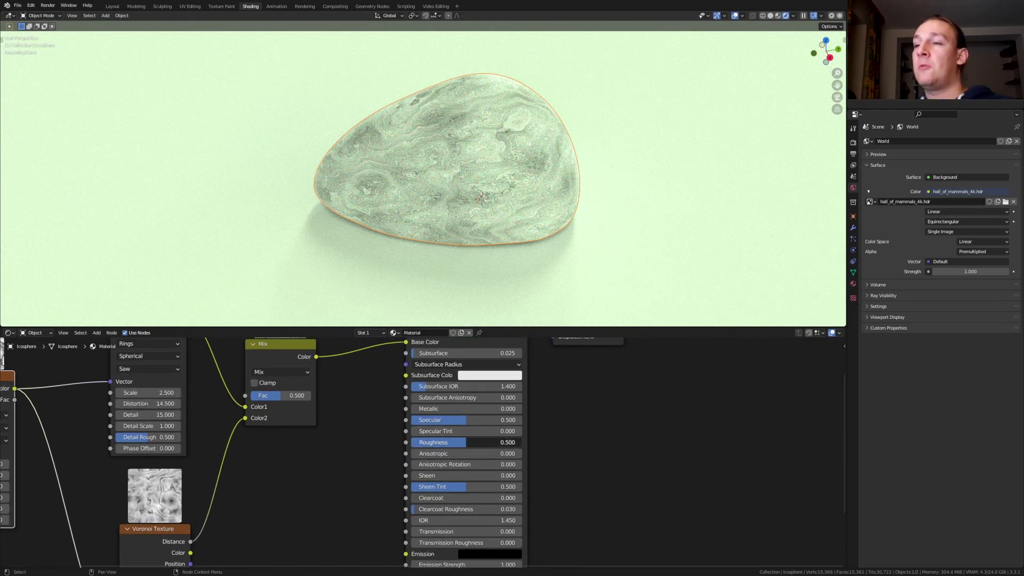
pyautogui.moveTo(464, 442); pyautogui.dragTo(416, 442)
pyautogui.press('Home')
pyautogui.scroll(3, 262, 376)
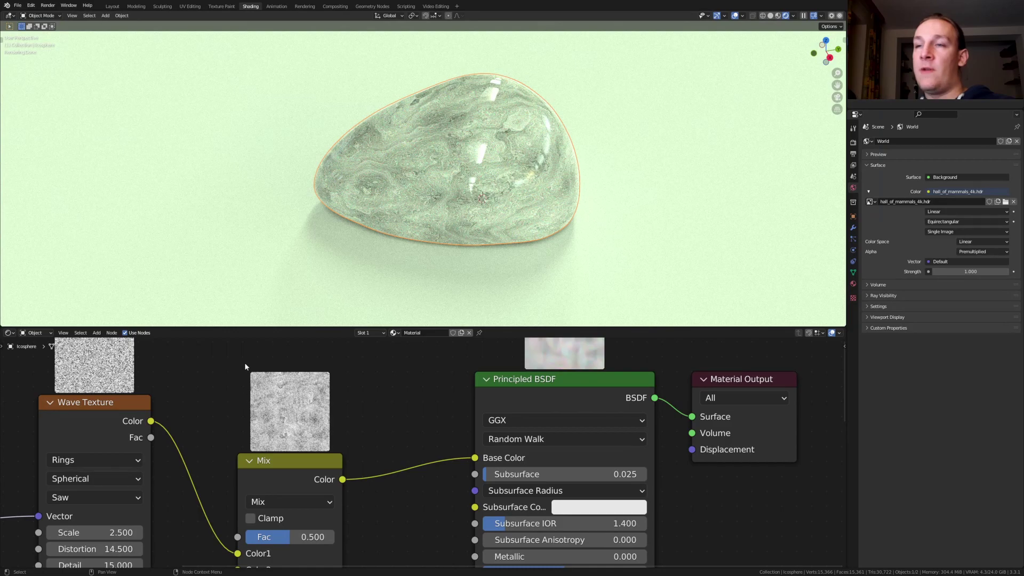
pyautogui.scroll(1, 287, 384)
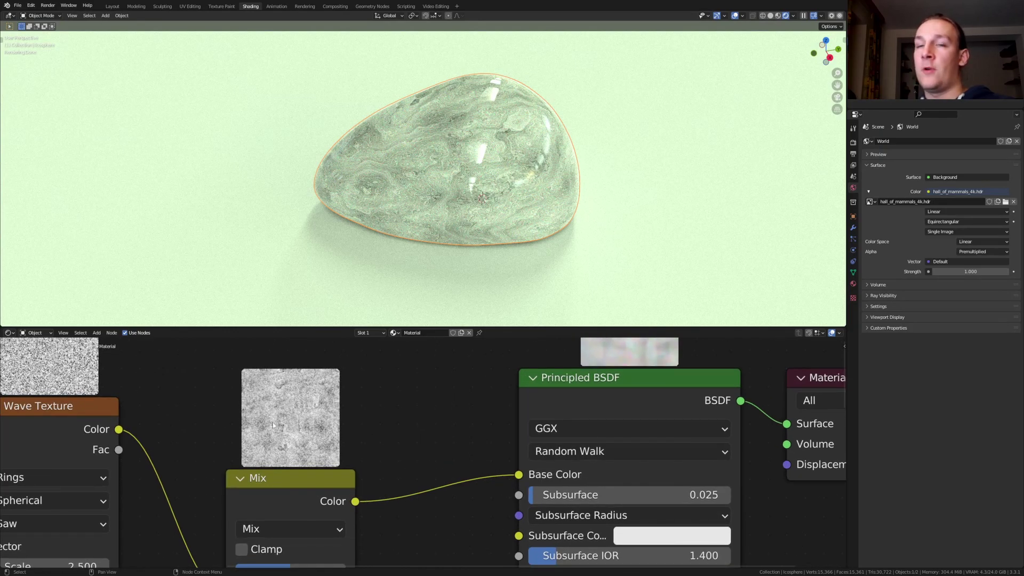
# Insert a ColorRamp on the Mix-to-shader link and chain a duplicate ramp after it
pyautogui.scroll(-4, 368, 385)
pyautogui.hotkey('shift', 'a')
pyautogui.write('col')
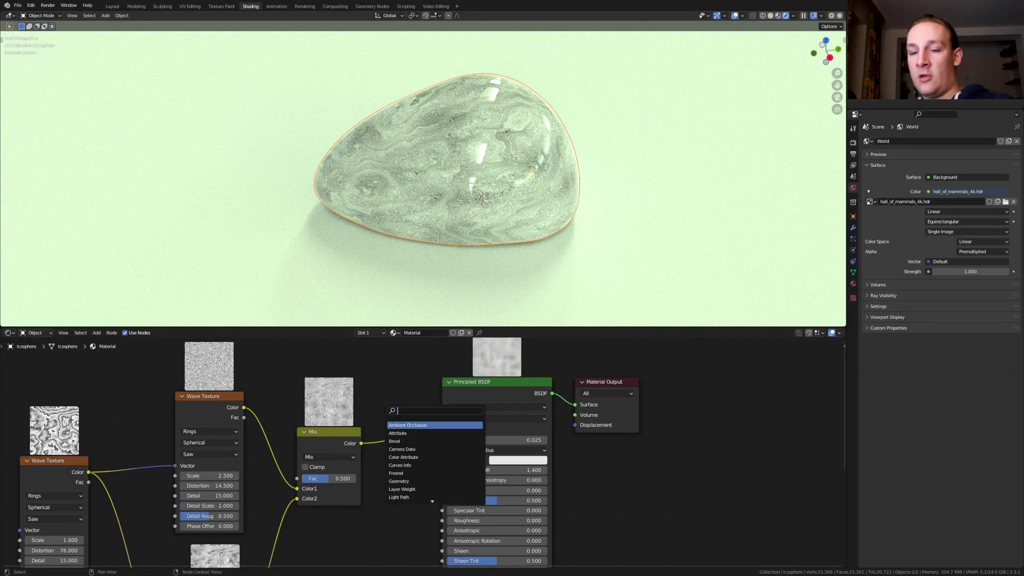
pyautogui.press('Return')
pyautogui.click(447, 424)
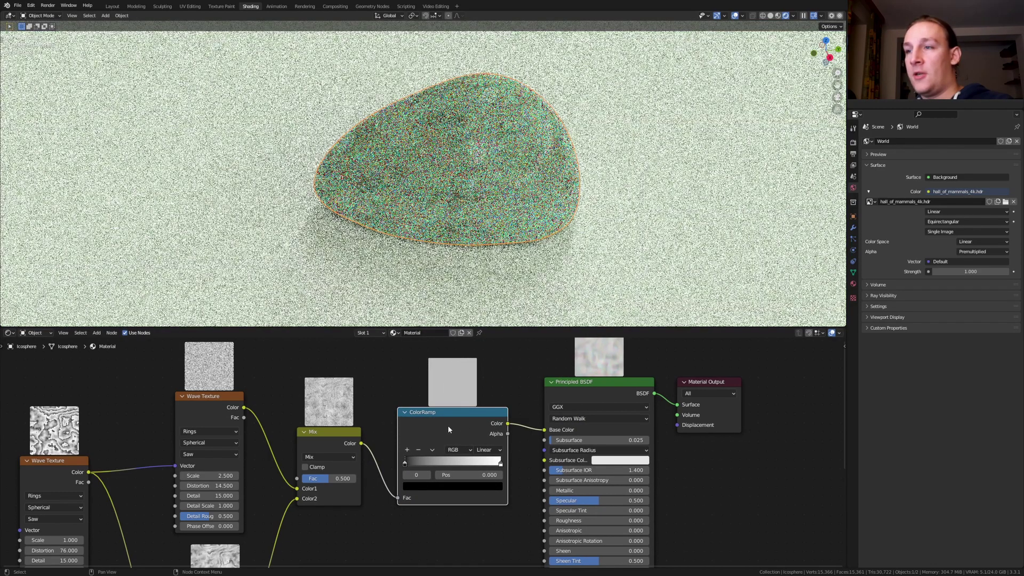
pyautogui.hotkey('shift', 'd')
pyautogui.click(594, 425)
pyautogui.scroll(1, 538, 410)
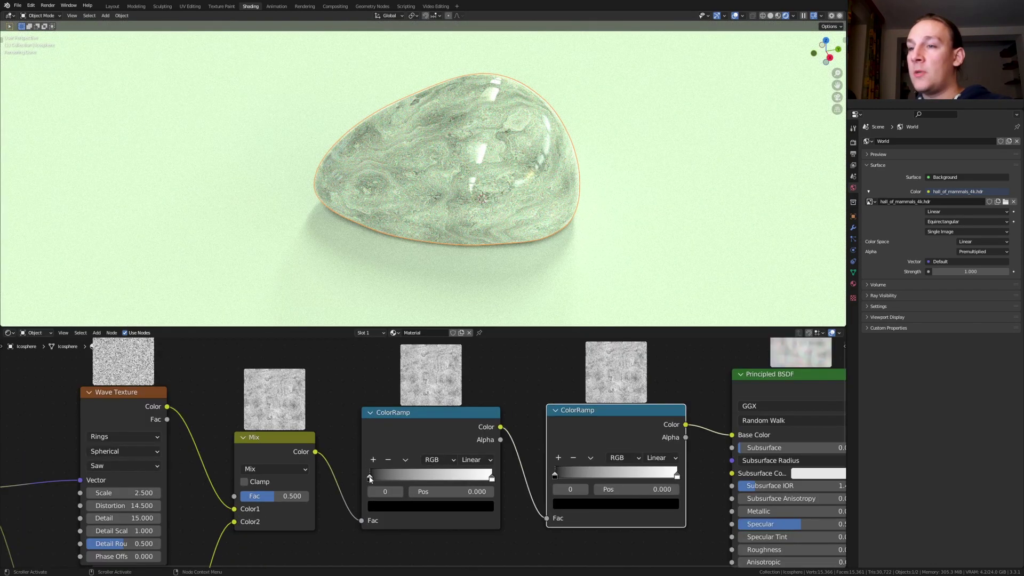
# Darken the first ramp's black stop; give the second ramp white at 0.777 and two new stops (~0.065)
pyautogui.moveTo(371, 479); pyautogui.dragTo(406, 477)
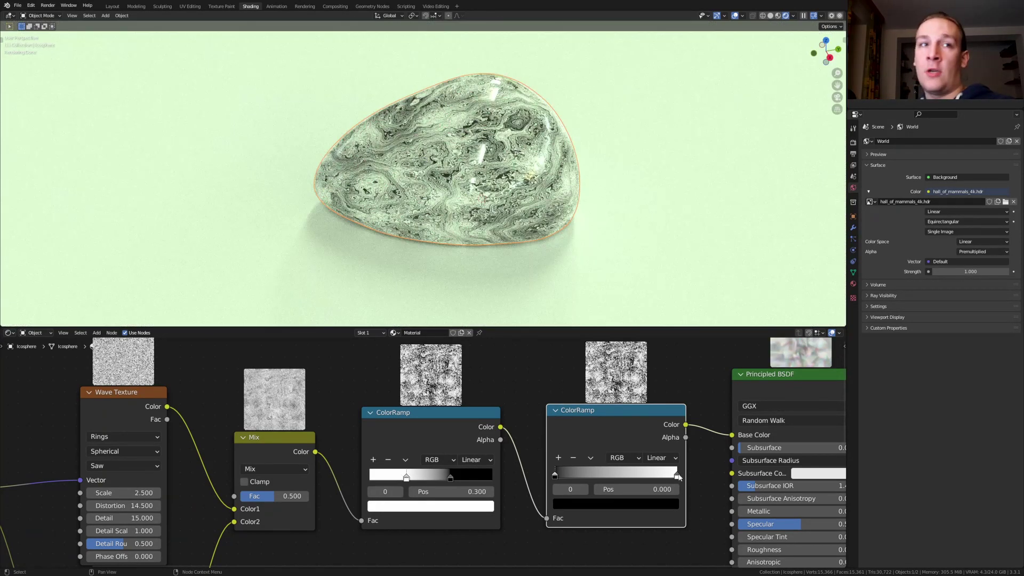
pyautogui.moveTo(677, 476); pyautogui.dragTo(650, 475)
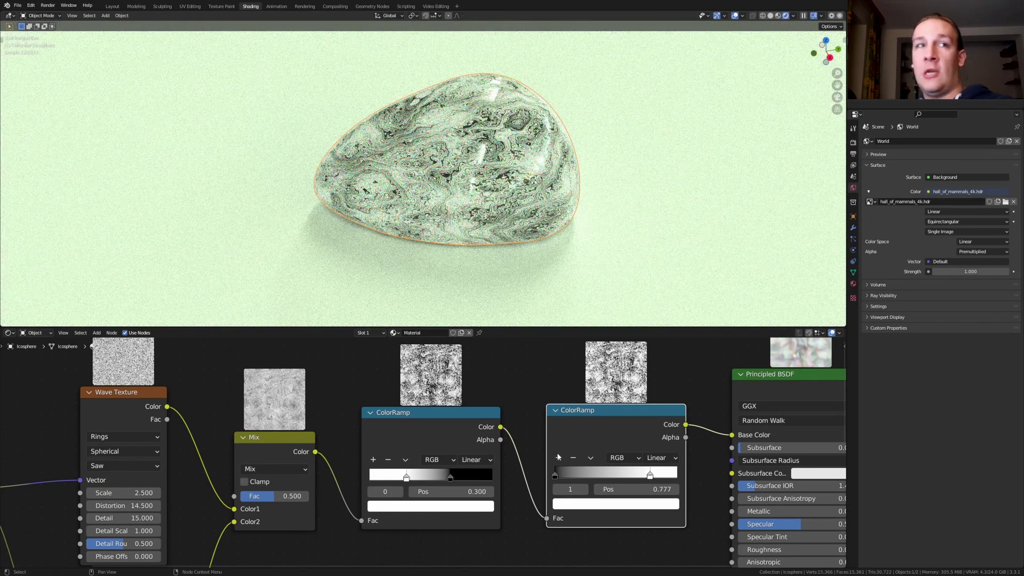
pyautogui.click(557, 453)
pyautogui.click(557, 452)
pyautogui.moveTo(557, 453); pyautogui.dragTo(495, 477, button='middle')
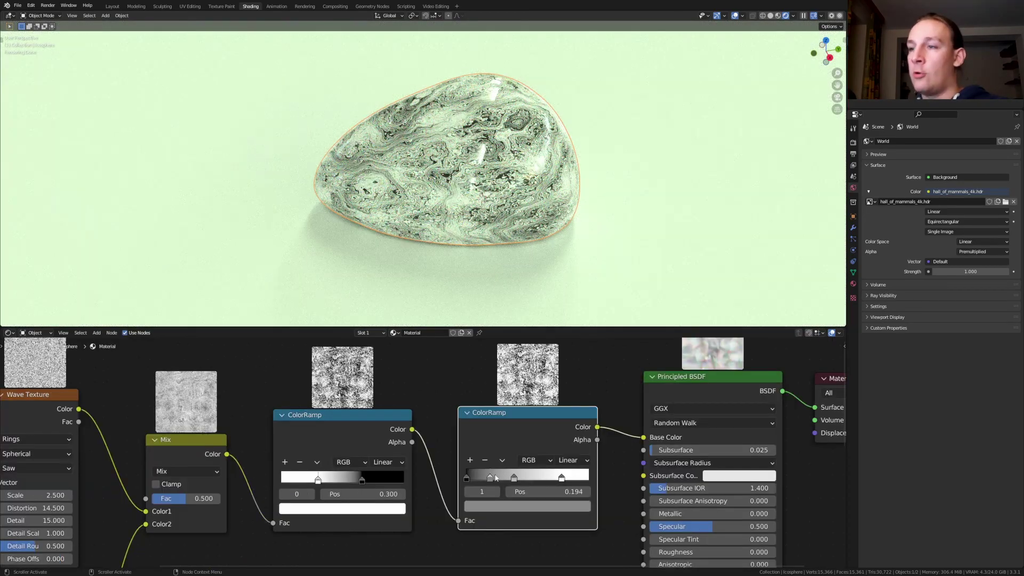
pyautogui.moveTo(490, 478); pyautogui.dragTo(524, 478)
pyautogui.click(514, 479)
pyautogui.scroll(2, 556, 482)
pyautogui.click(565, 475)
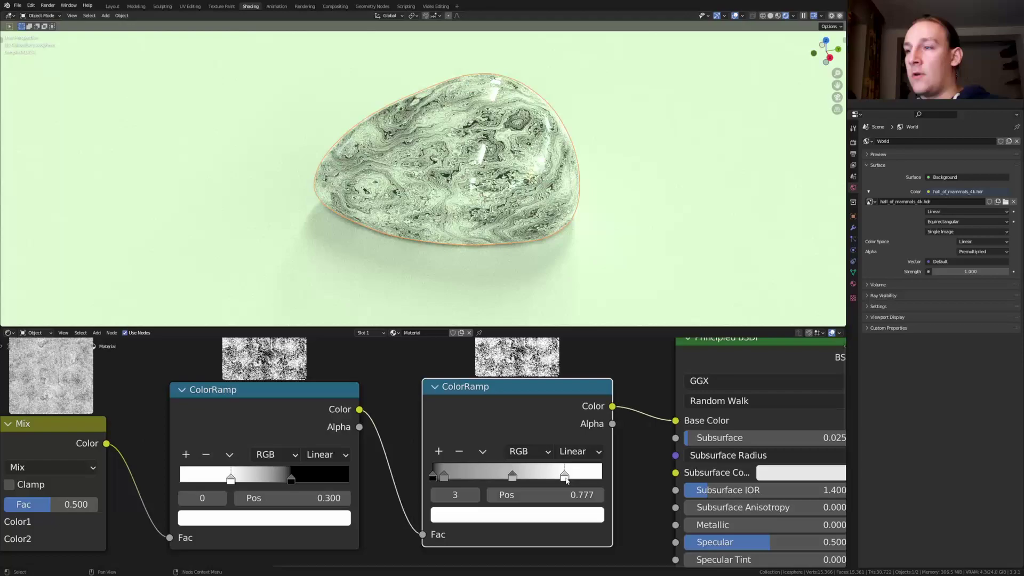
# Colour the 0.777 stop sage green 5C8573 and the middle 0.470 stop green 19856C
pyautogui.click(567, 518)
pyautogui.click(549, 420)
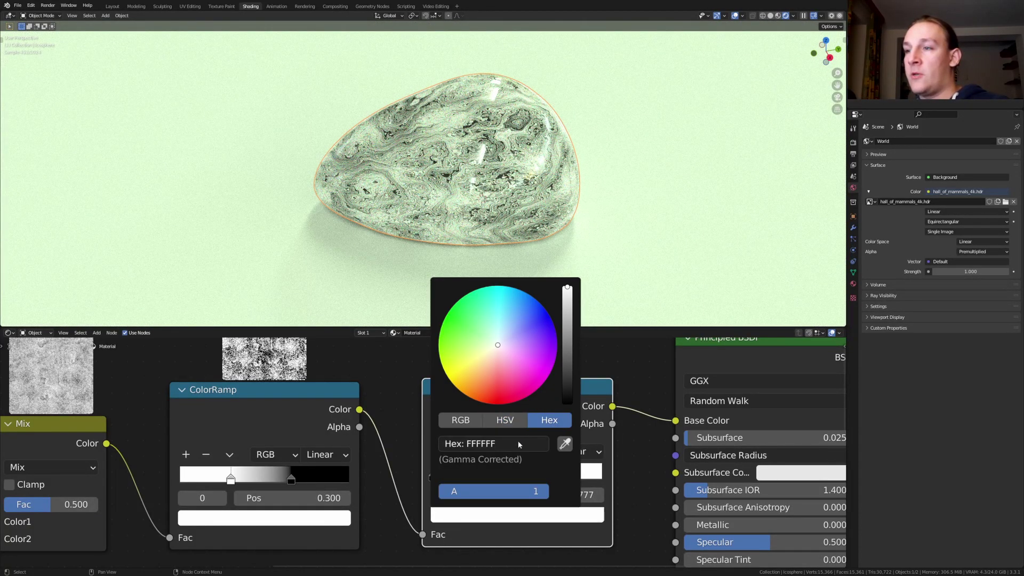
pyautogui.click(515, 444)
pyautogui.write('5C8573')
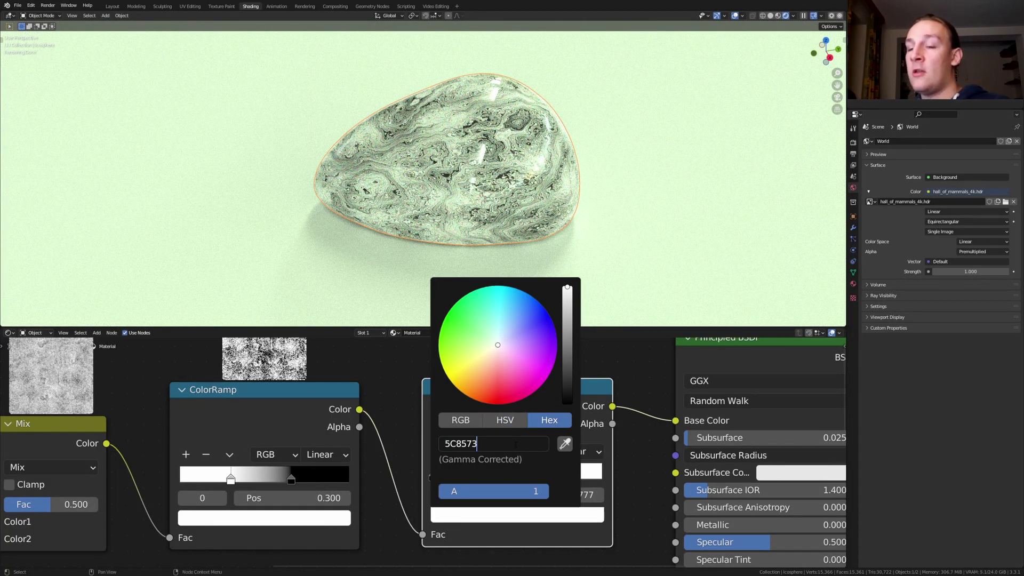
pyautogui.press('Return')
pyautogui.click(515, 475)
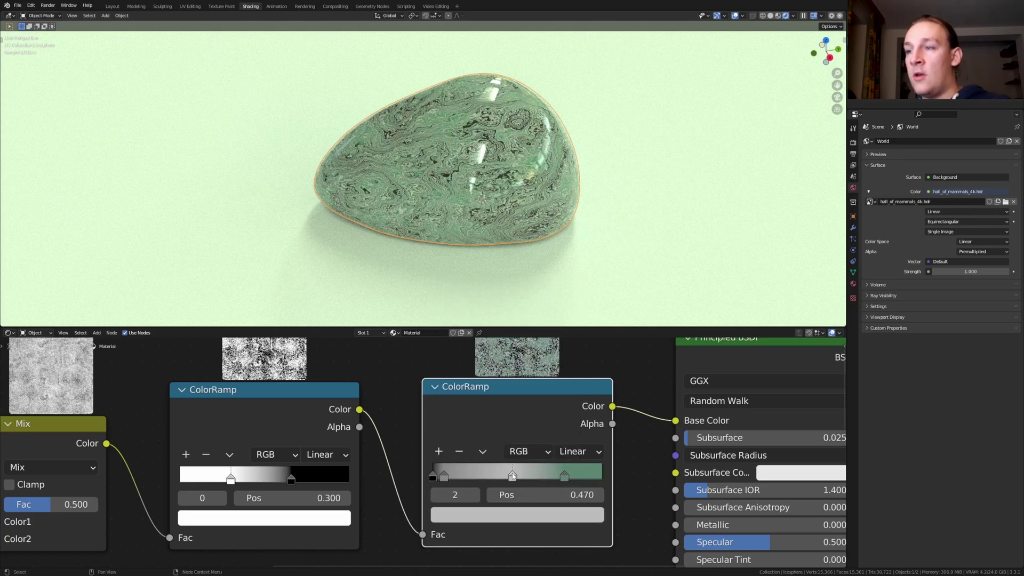
pyautogui.click(514, 516)
pyautogui.click(506, 446)
pyautogui.write('19856C')
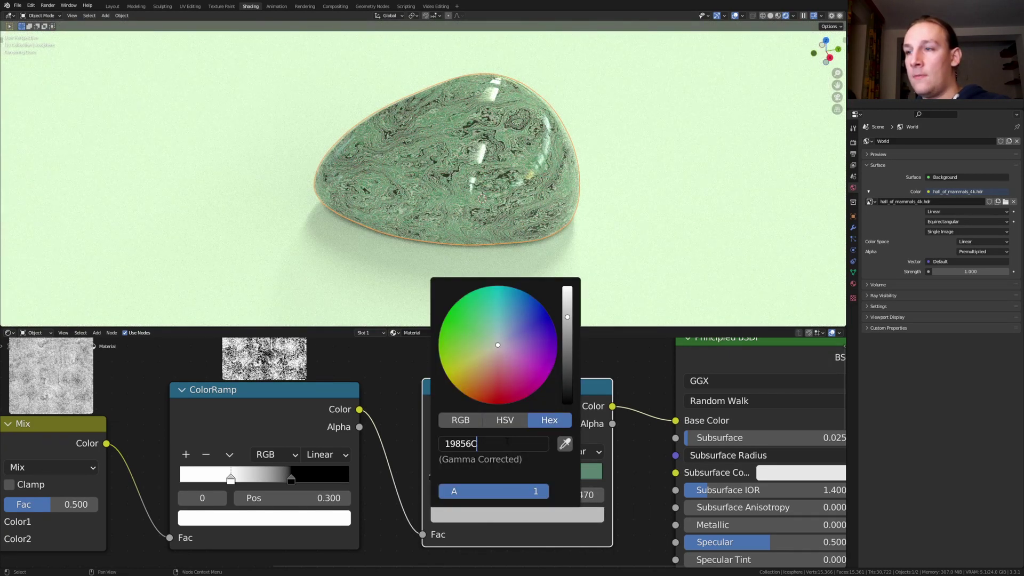
pyautogui.press('Return')
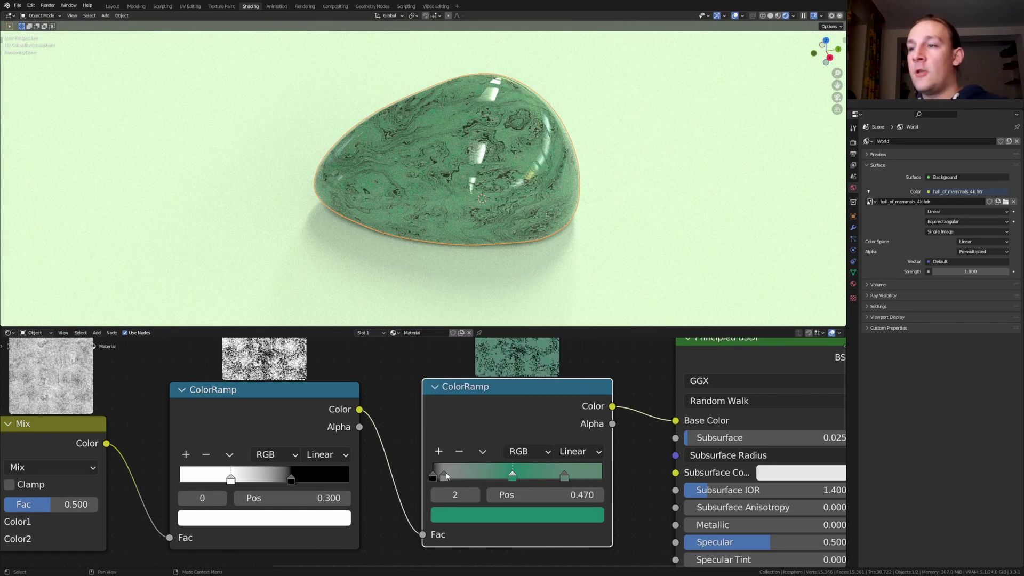
# Colour the 0.067 stop very dark green 002410 and the position-0 stop 5C8573
pyautogui.click(445, 476)
pyautogui.click(476, 514)
pyautogui.click(500, 445)
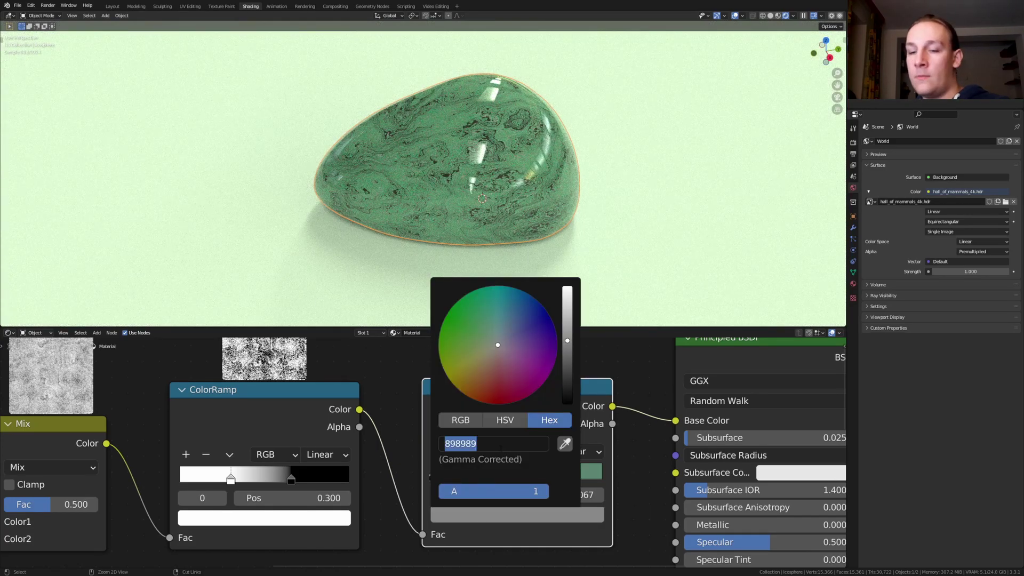
pyautogui.write('002410')
pyautogui.press('Return')
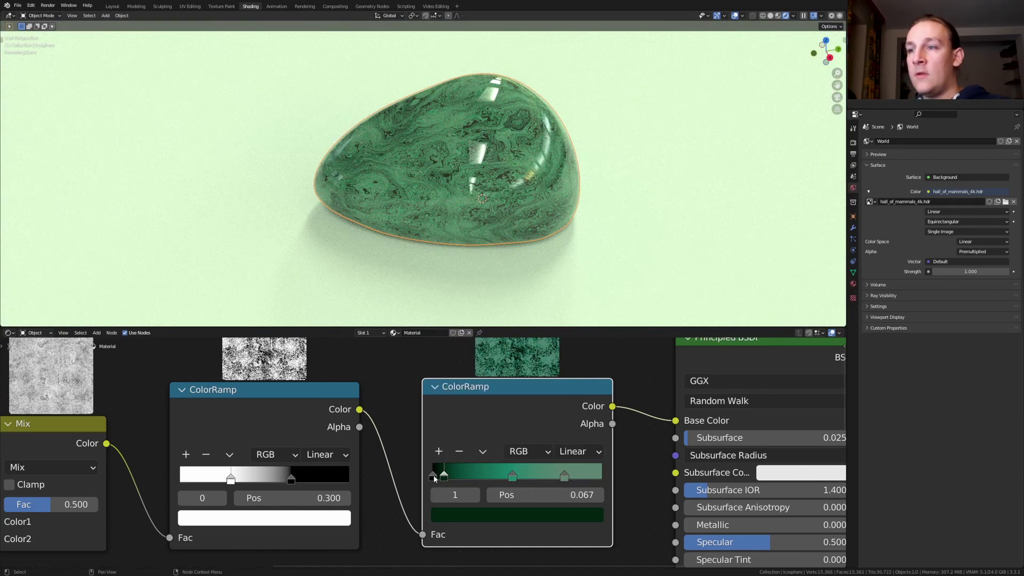
pyautogui.click(434, 478)
pyautogui.click(459, 514)
pyautogui.click(503, 441)
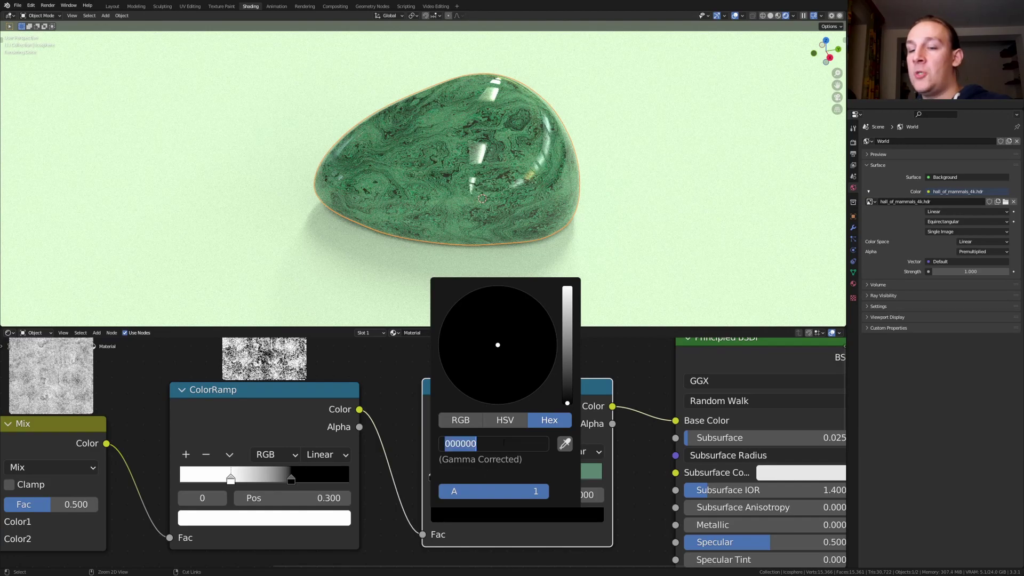
pyautogui.write('5C8573')
pyautogui.press('Return')
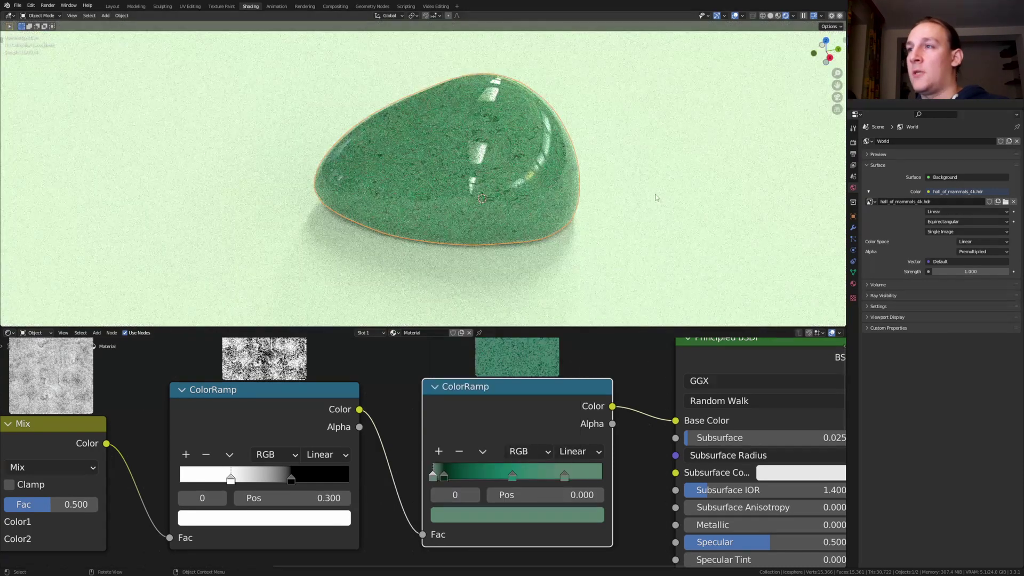
pyautogui.click(659, 195)
# Give the floor a new material and load the three fine-grained wood textures into its Principled BSDF
pyautogui.click(432, 333)
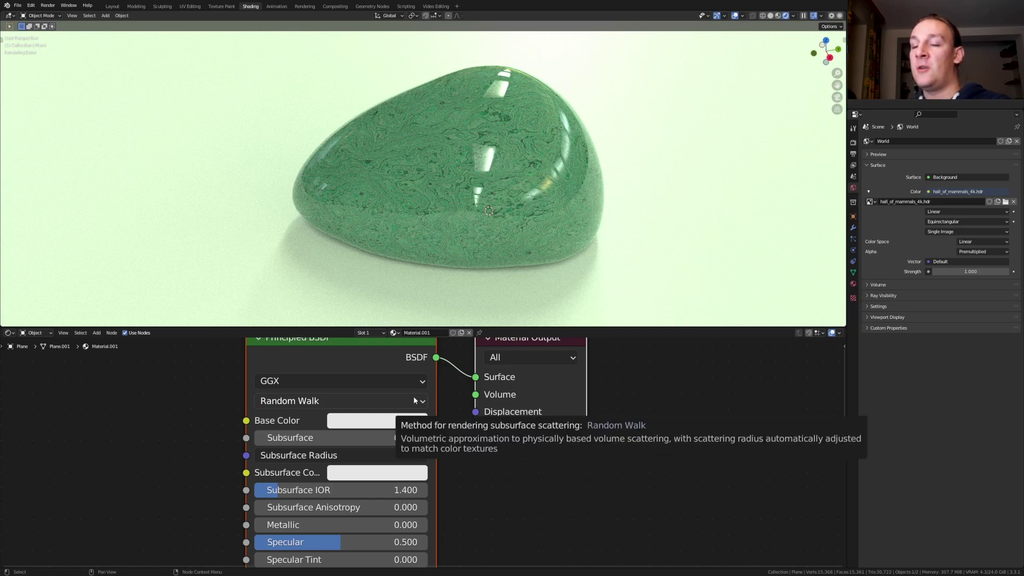
pyautogui.scroll(-2, 478, 418)
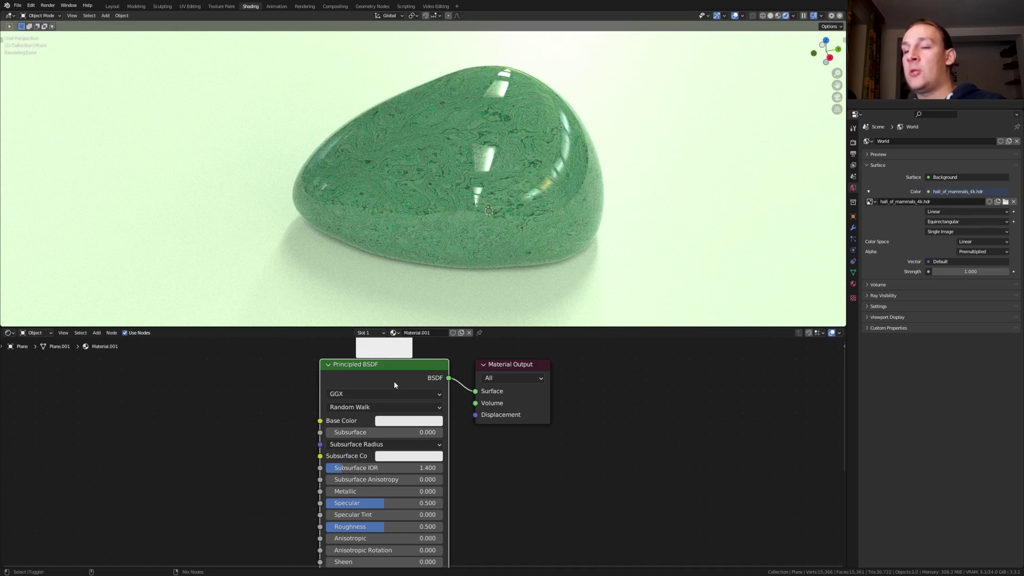
pyautogui.hotkey('ctrl', 'shift', 't')
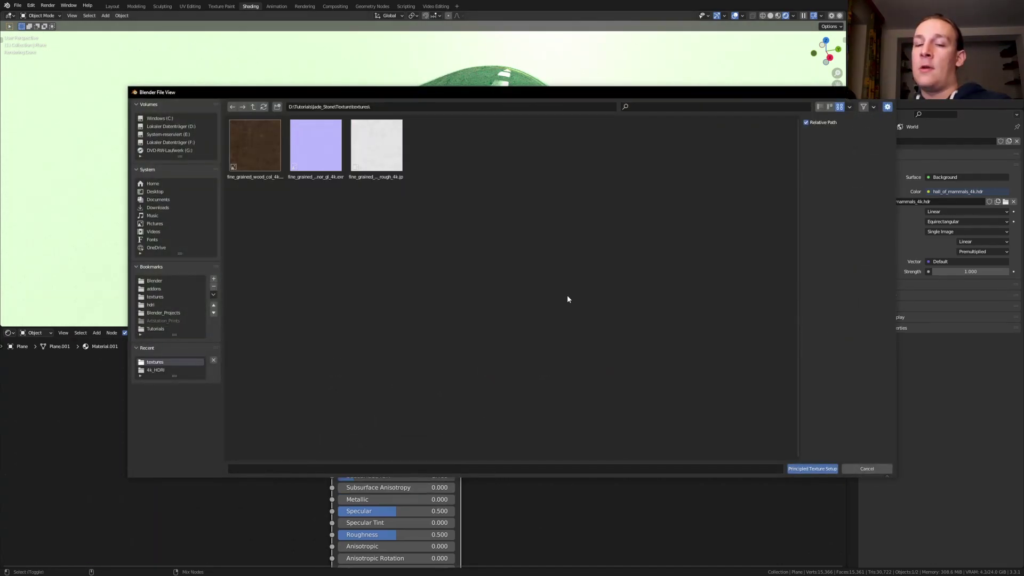
pyautogui.press('a')
pyautogui.press('Return')
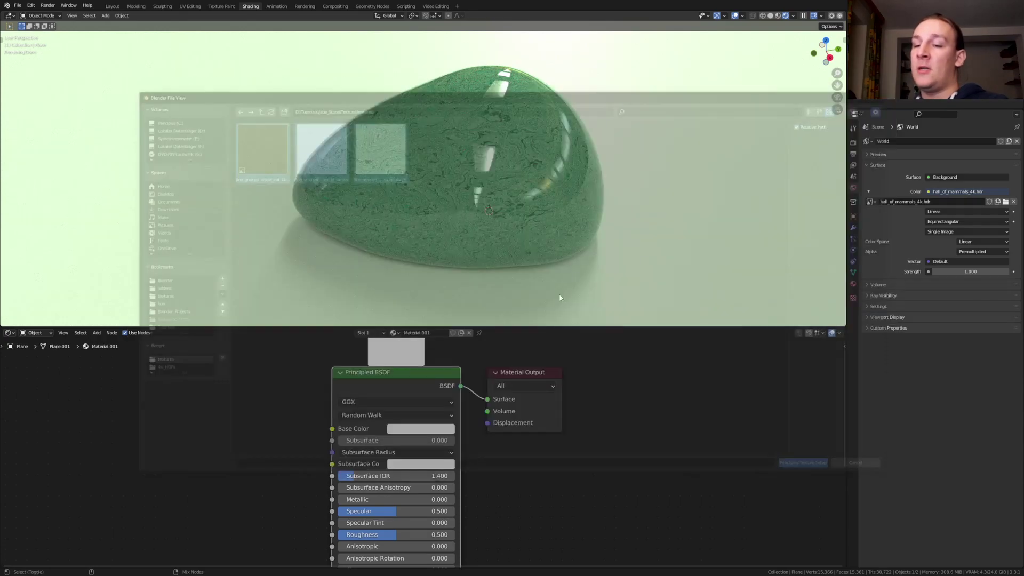
pyautogui.hotkey('ctrl', 's')
pyautogui.press('Escape')
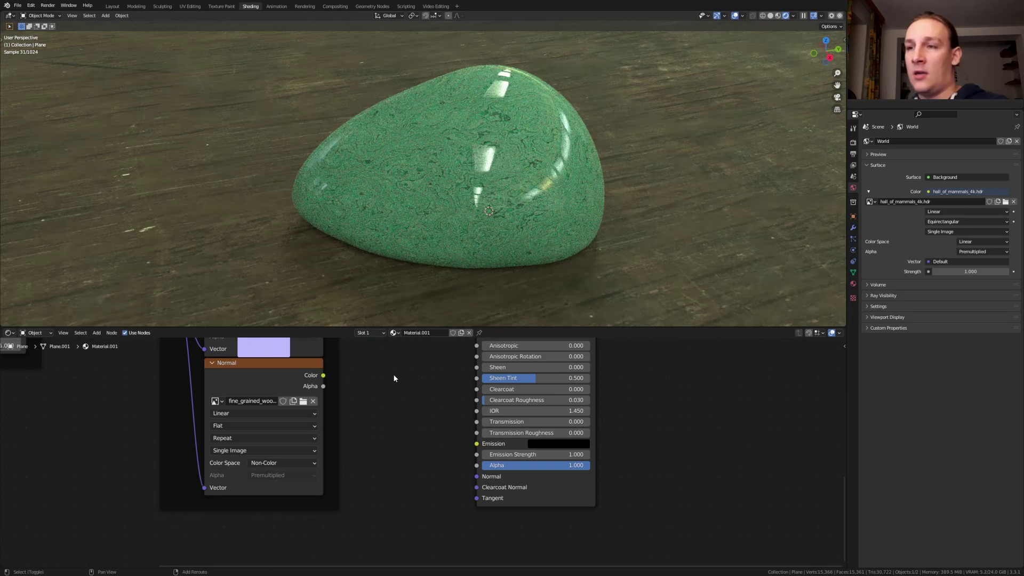
# Add a Bump node, linking the image Color to Height and Bump Normal to the shader's Normal
pyautogui.hotkey('shift', 'a')
pyautogui.write('bu')
pyautogui.click(417, 390)
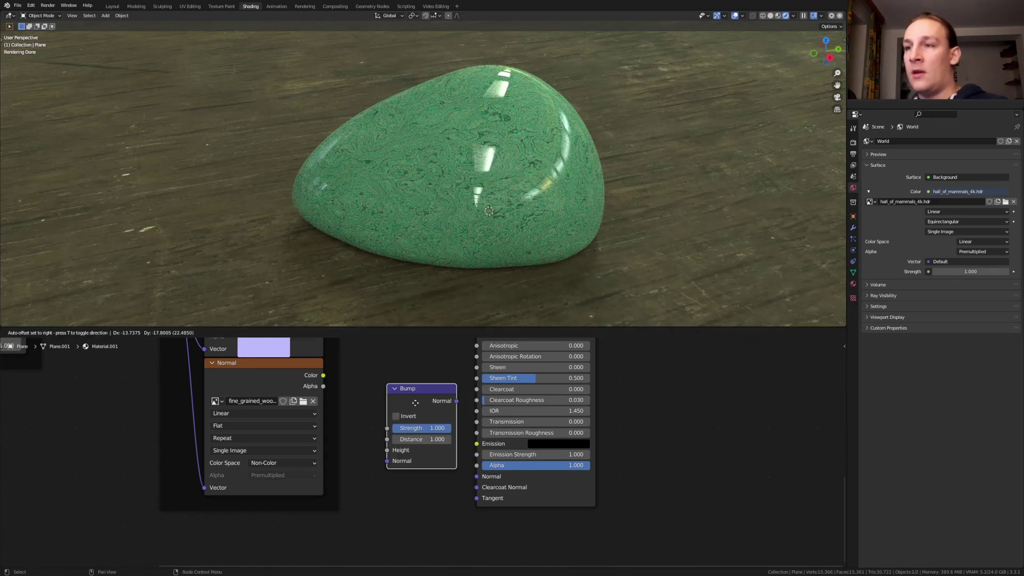
pyautogui.click(408, 406)
pyautogui.moveTo(381, 460); pyautogui.dragTo(324, 376)
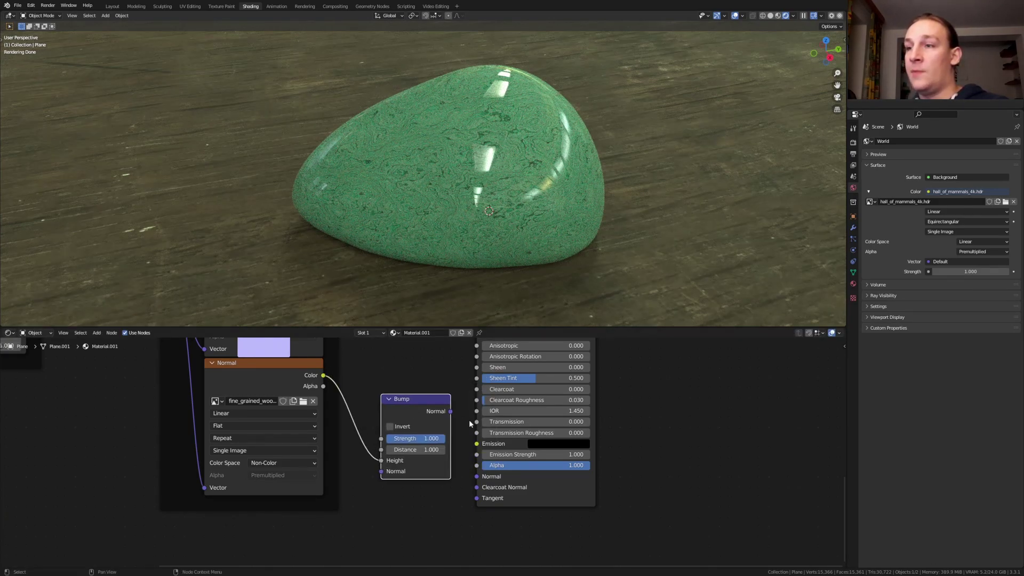
pyautogui.moveTo(452, 411); pyautogui.dragTo(477, 476)
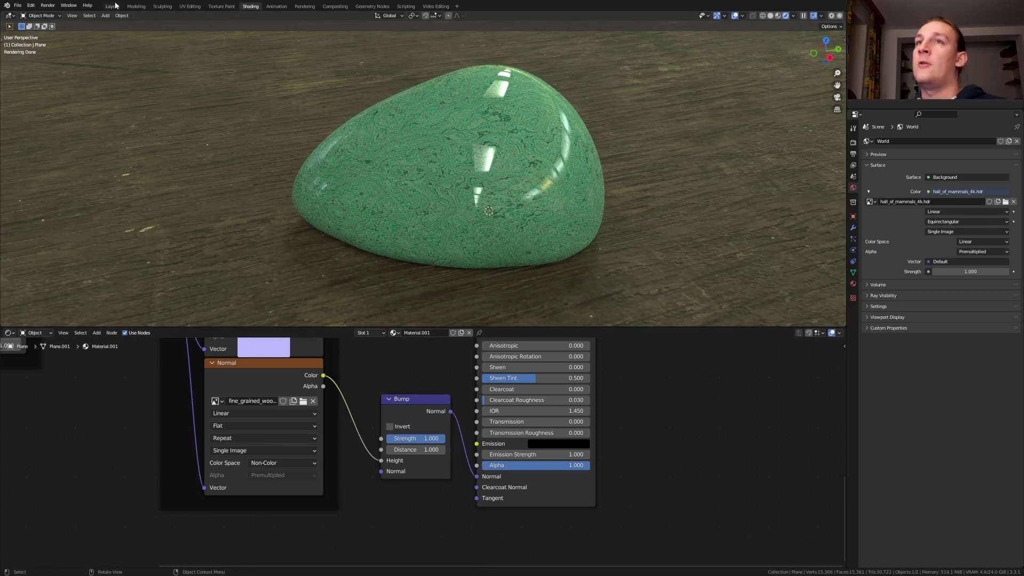
# In the Layout workspace, view the stone from above and add a camera aligned to that view
pyautogui.click(112, 7)
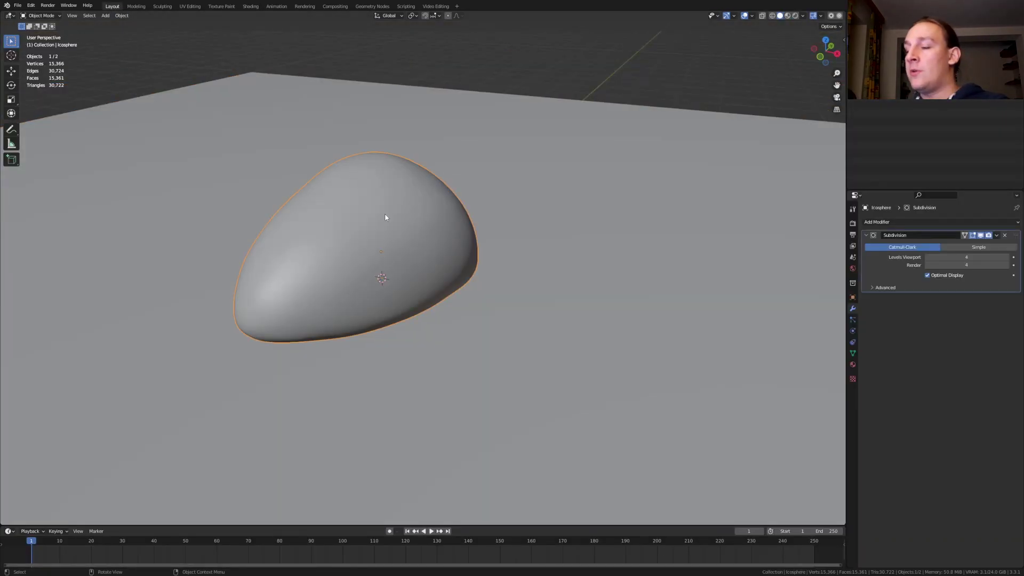
pyautogui.press('KP_1')
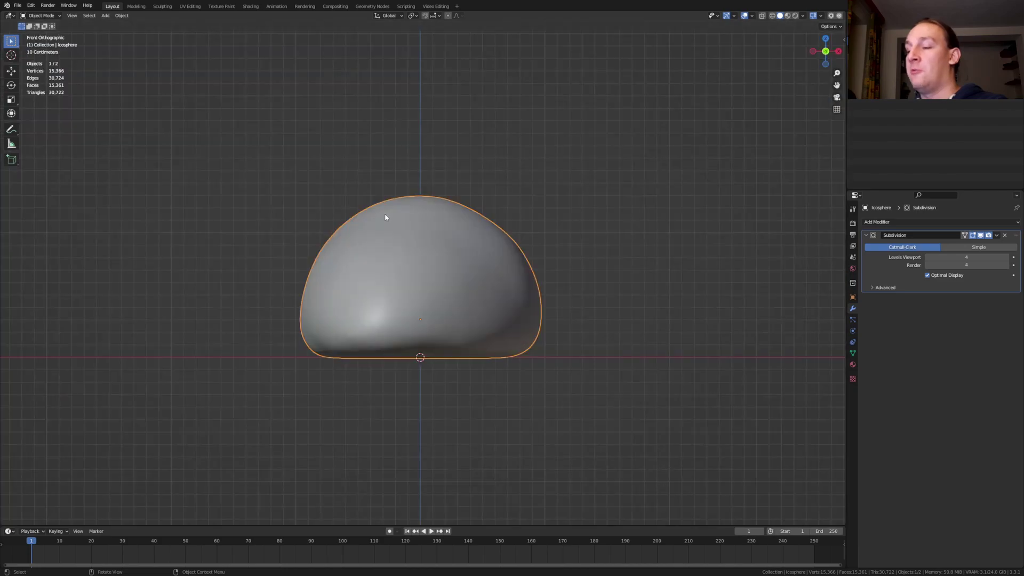
pyautogui.moveTo(386, 217); pyautogui.dragTo(385, 217, button='middle')
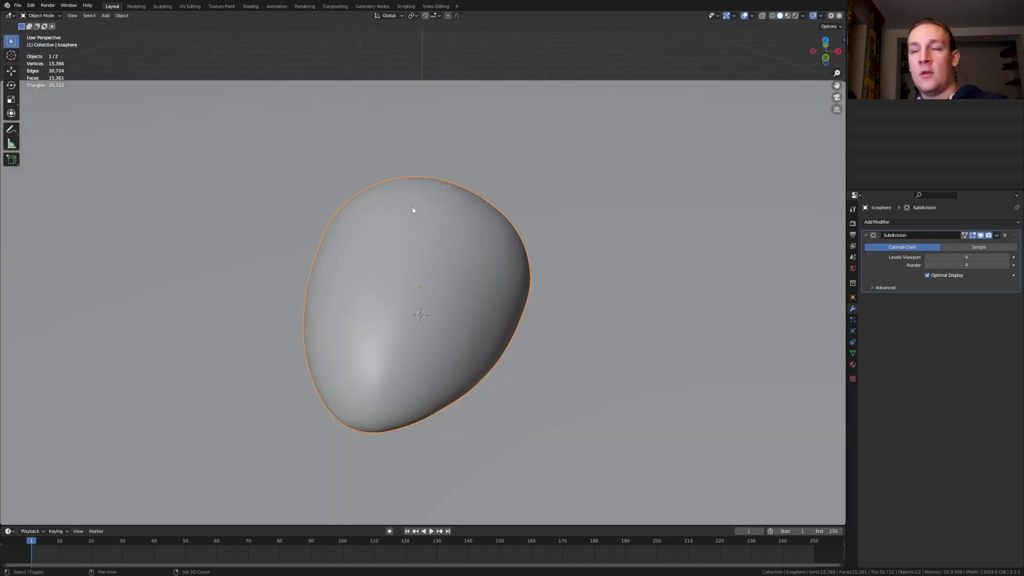
pyautogui.hotkey('shift', 'a')
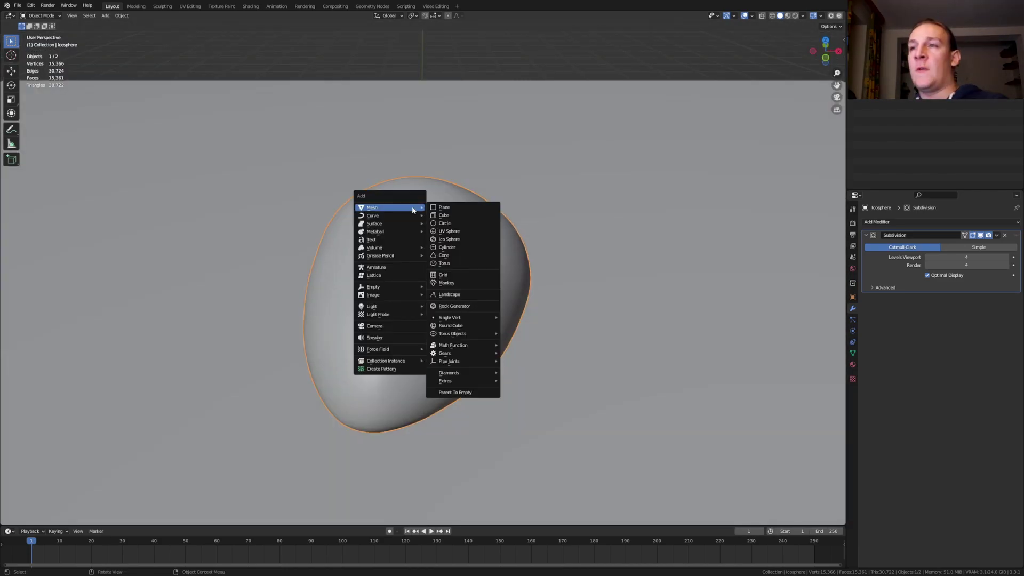
pyautogui.click(380, 326)
pyautogui.press('ctrl+alt+KP_0')
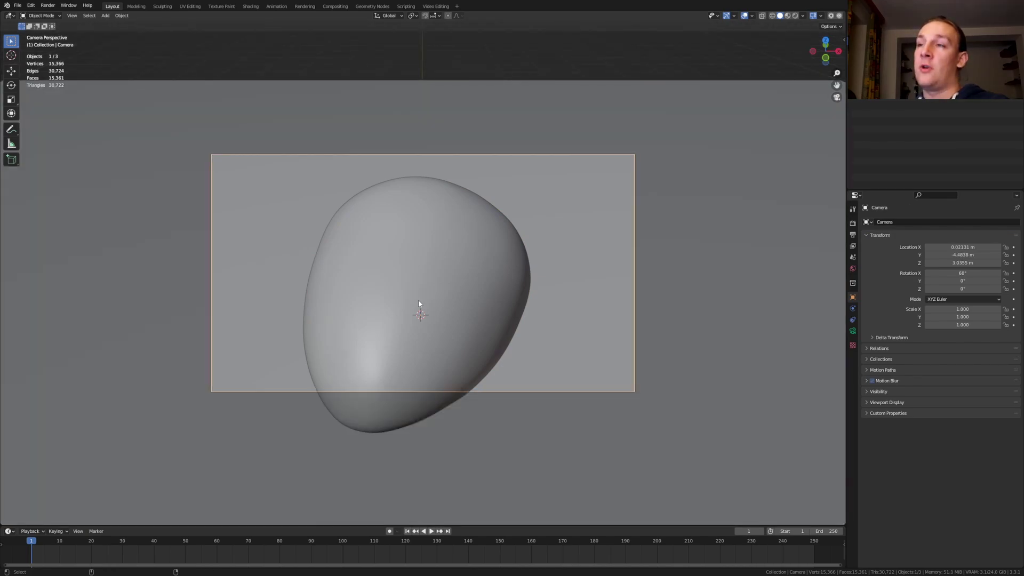
# Dolly the camera back along its own Z axis and add a Plain Axes empty at the origin
pyautogui.press('g')
pyautogui.press('z')
pyautogui.press('z')
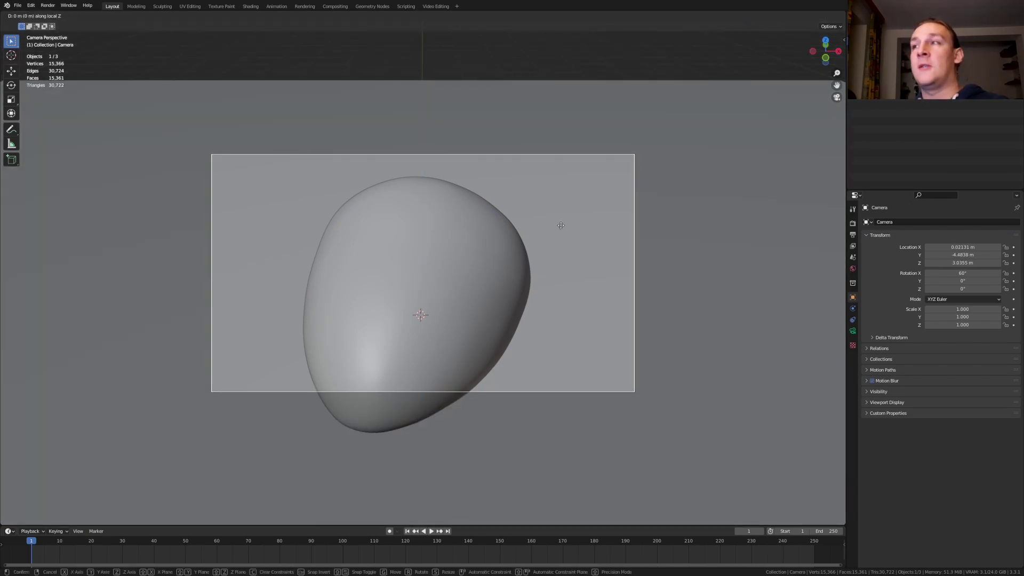
pyautogui.click(561, 287)
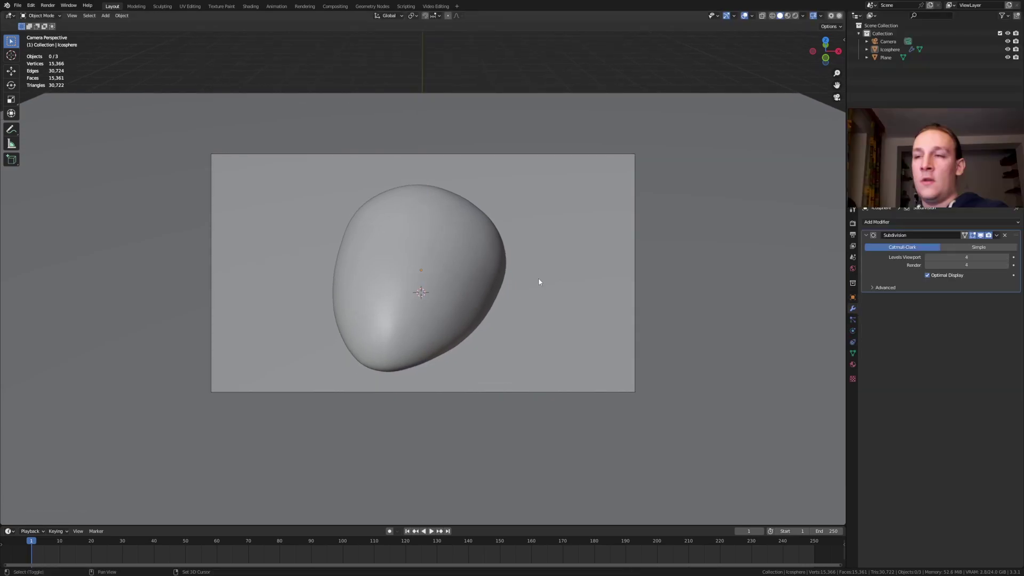
pyautogui.hotkey('shift', 'a')
pyautogui.click(574, 278)
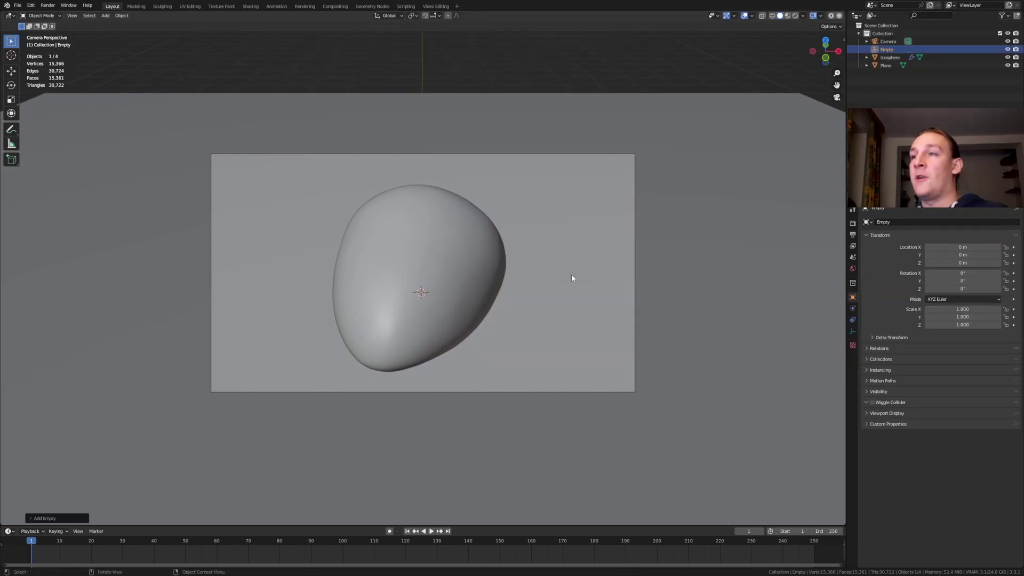
# Parent the camera to the empty with Ctrl+P > Object and test-rotate the empty
pyautogui.keyDown('ctrl'); pyautogui.click(894, 42); pyautogui.keyUp('ctrl')
pyautogui.hotkey('ctrl', 'p')
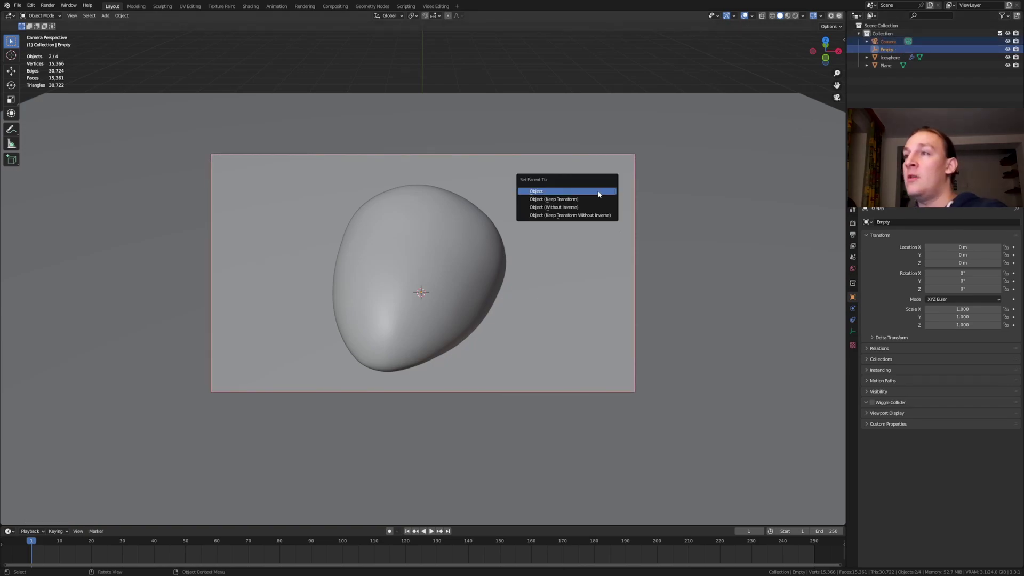
pyautogui.click(547, 192)
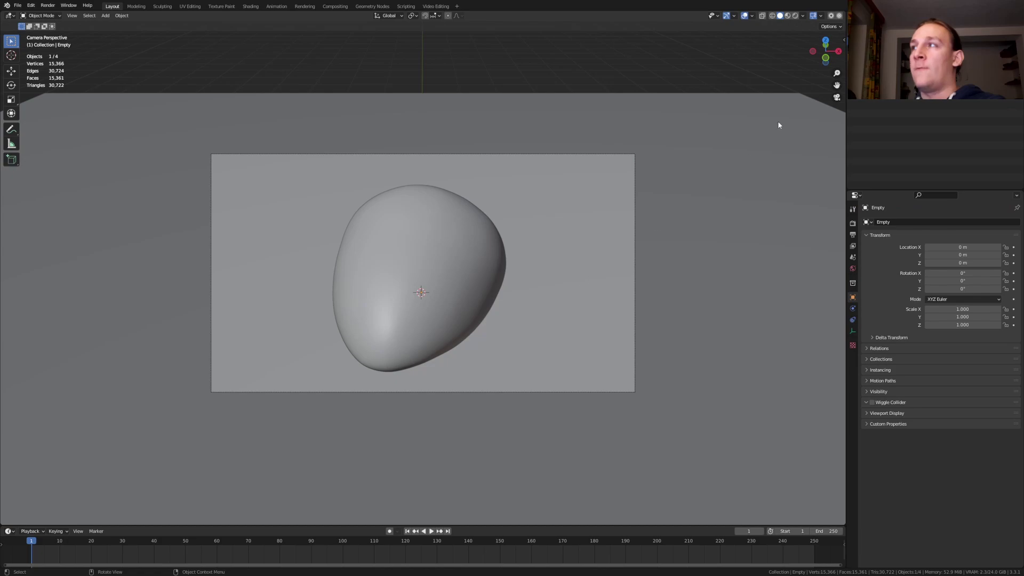
pyautogui.press('r')
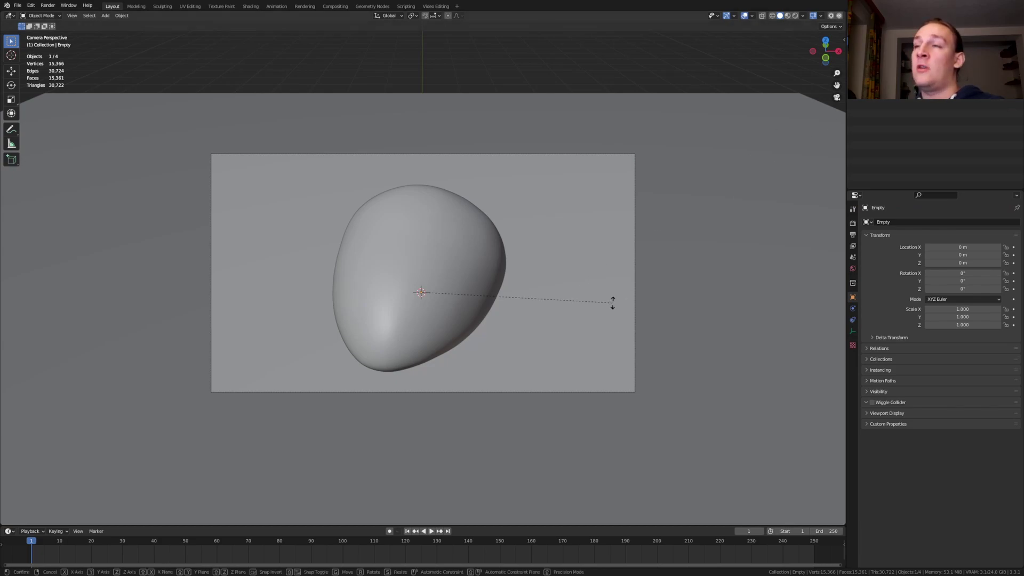
pyautogui.press('Escape')
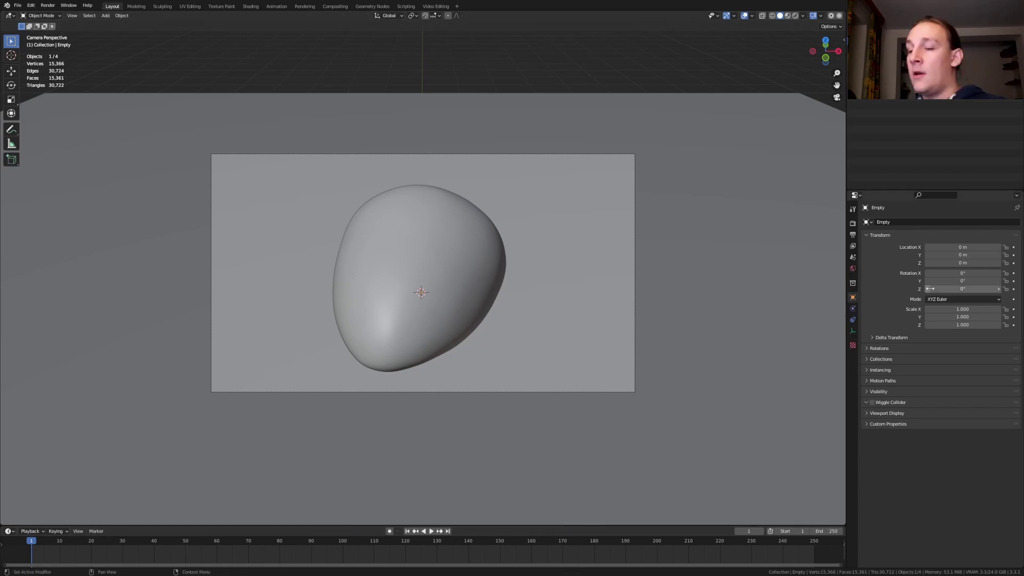
# Keyframe the empty's rotation at frame 1 and frame 500, setting End to 500 and Linear interpolation
pyautogui.press('i')
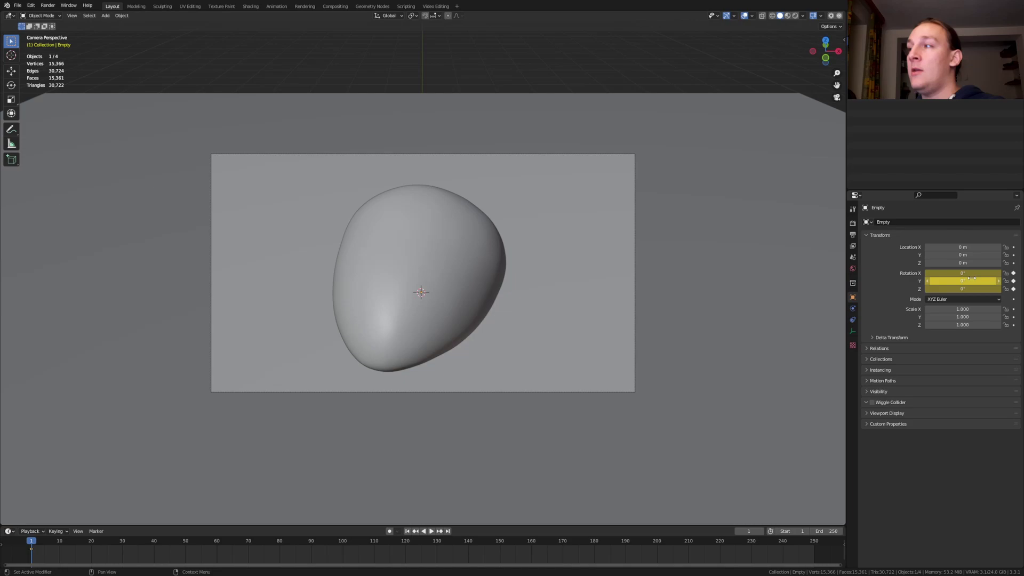
pyautogui.click(830, 531)
pyautogui.write('500')
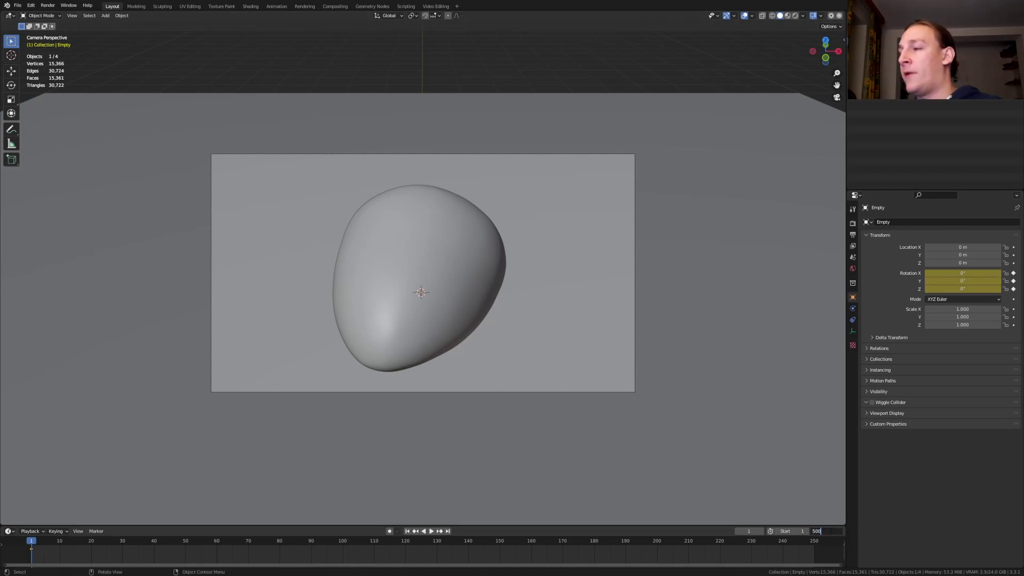
pyautogui.press('Return')
pyautogui.press('Home')
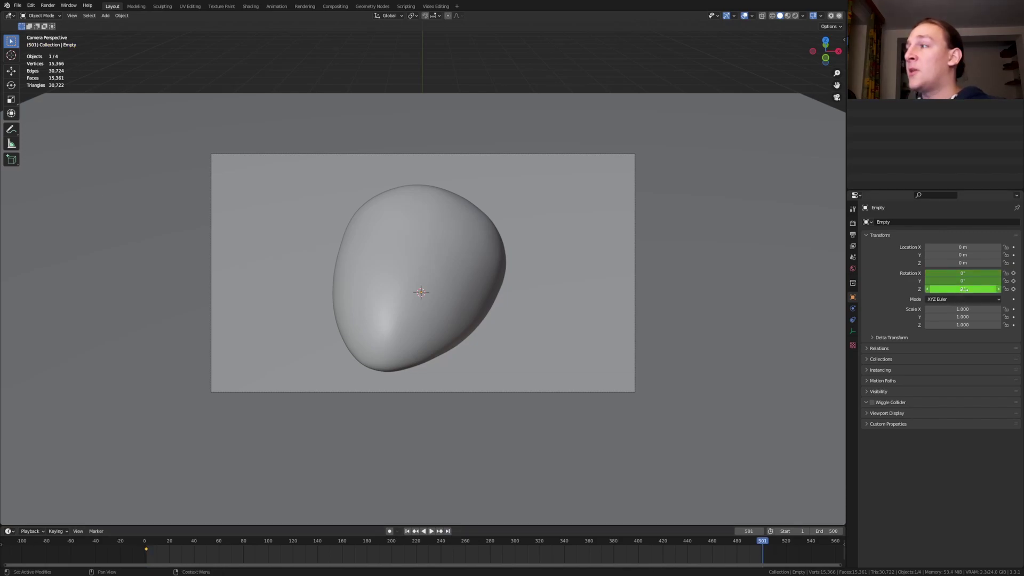
pyautogui.press('i')
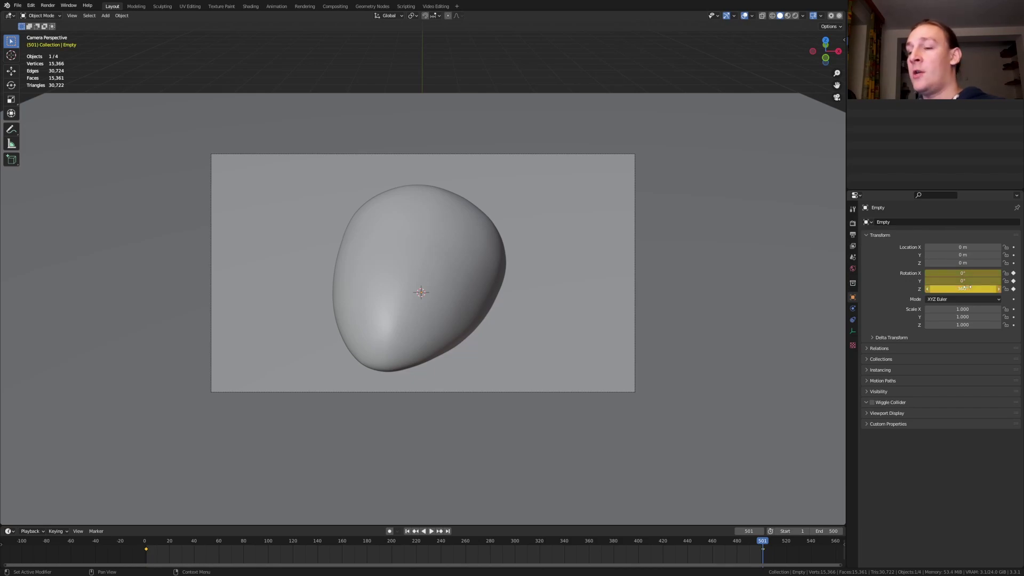
pyautogui.press('t')
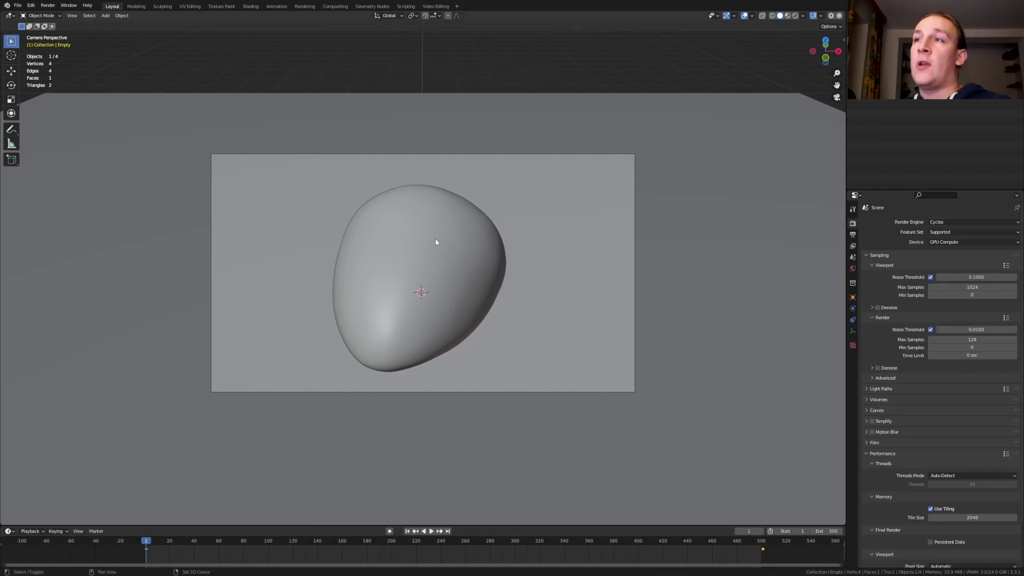
# Add a second Plain Axes empty and snap it onto the stone's surface using Face Project snapping
pyautogui.hotkey('shift', 'a')
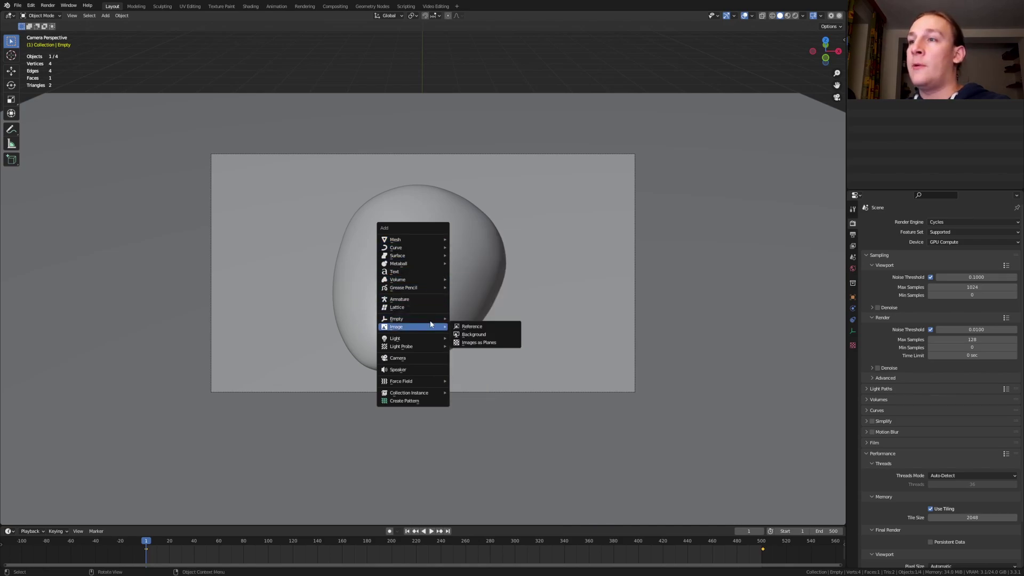
pyautogui.click(472, 320)
pyautogui.click(425, 16)
pyautogui.click(435, 15)
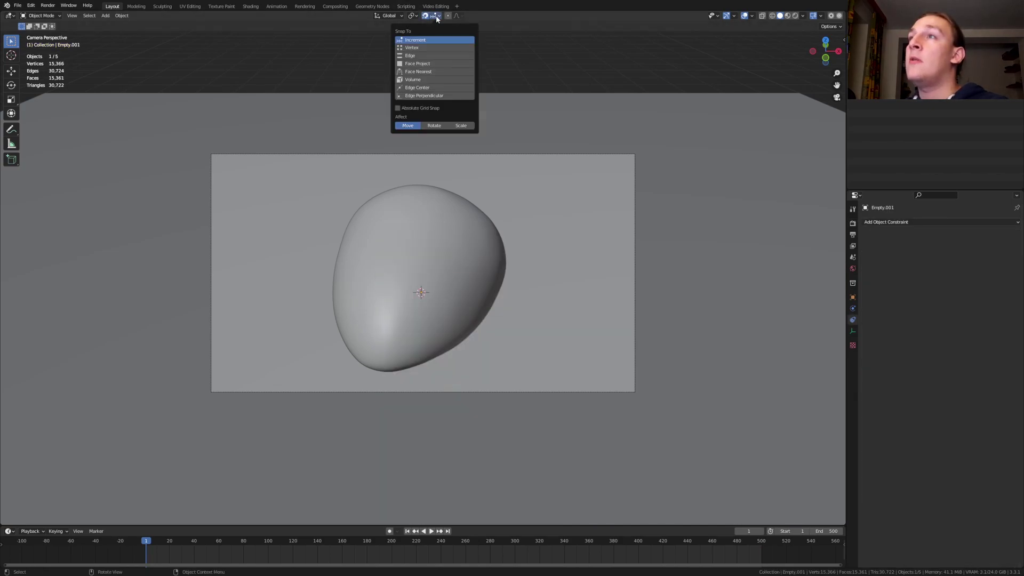
pyautogui.click(434, 63)
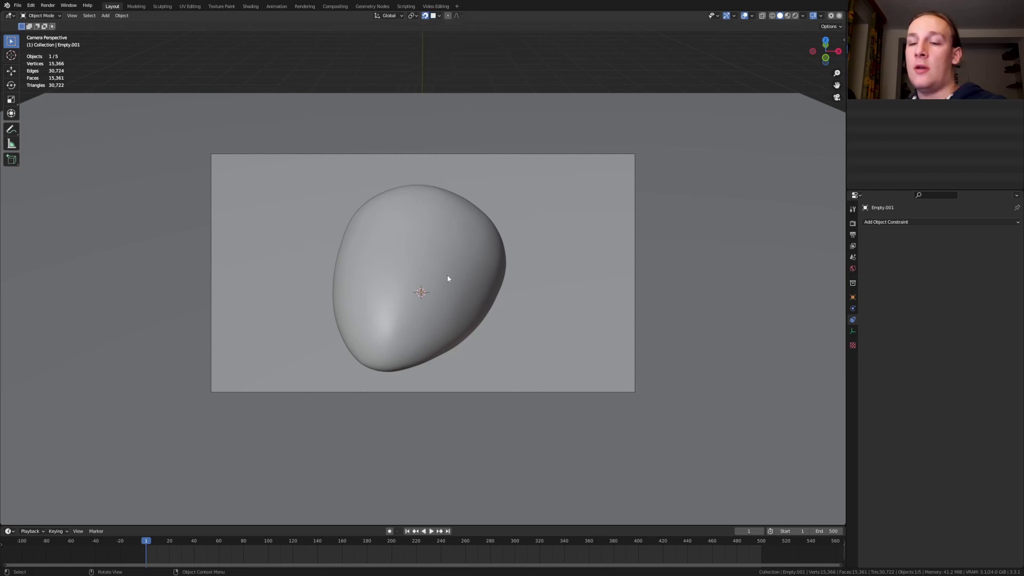
pyautogui.press('g')
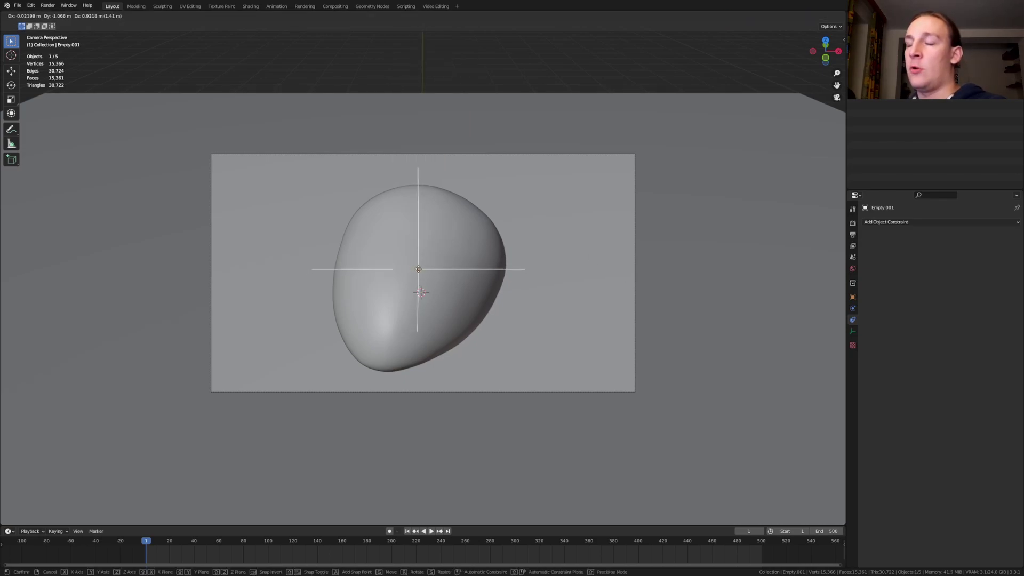
pyautogui.click(420, 268)
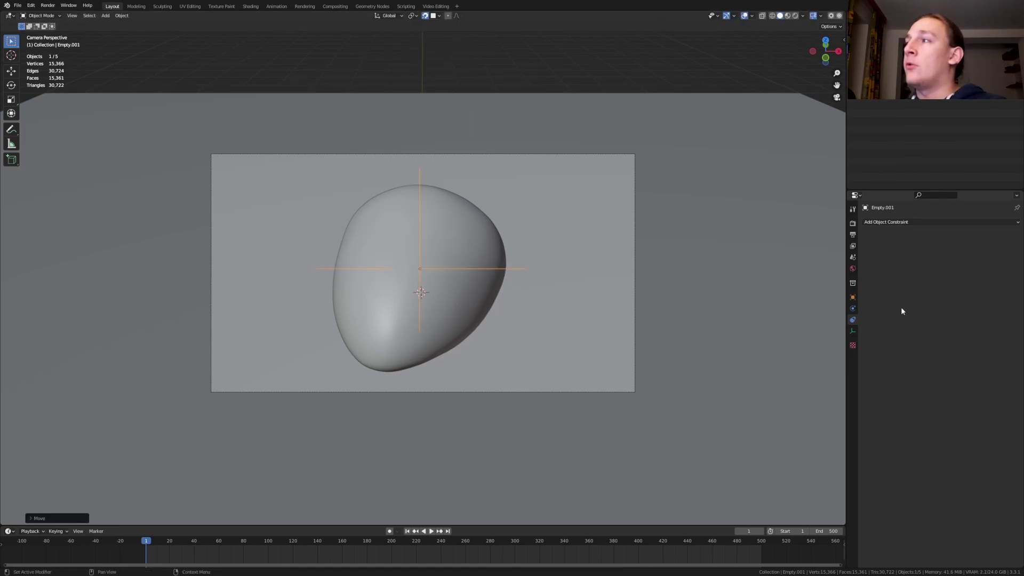
# Give the second empty a Shrinkwrap constraint, then select it with the camera and apply Ctrl+T
pyautogui.click(918, 222)
pyautogui.click(993, 298)
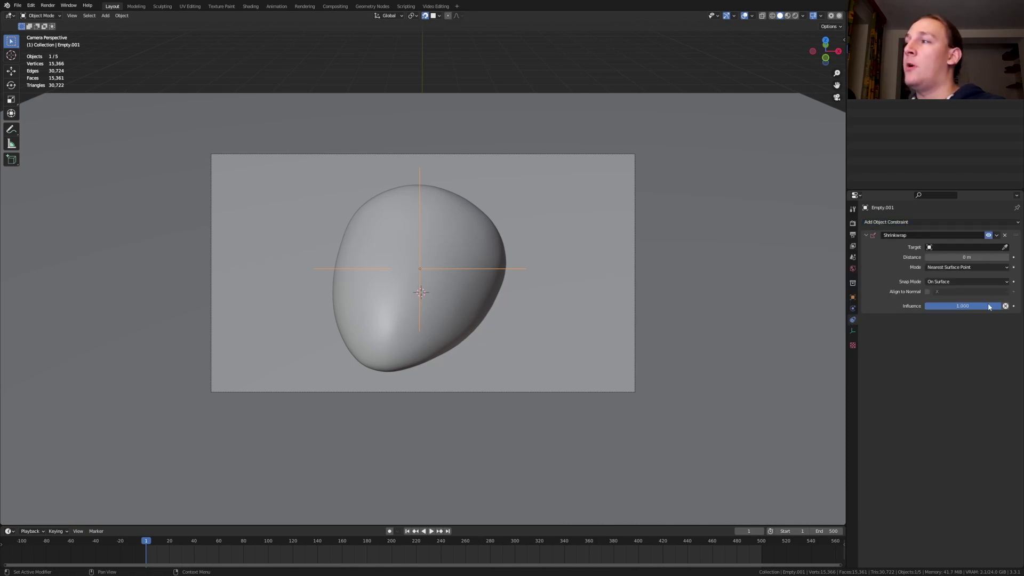
pyautogui.click(1006, 249)
pyautogui.click(872, 43)
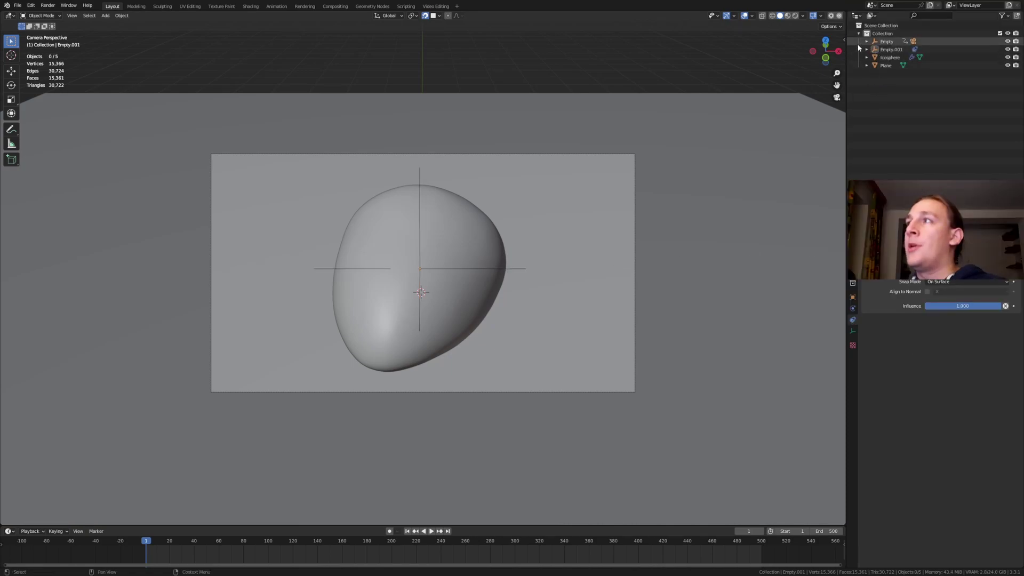
pyautogui.click(901, 65)
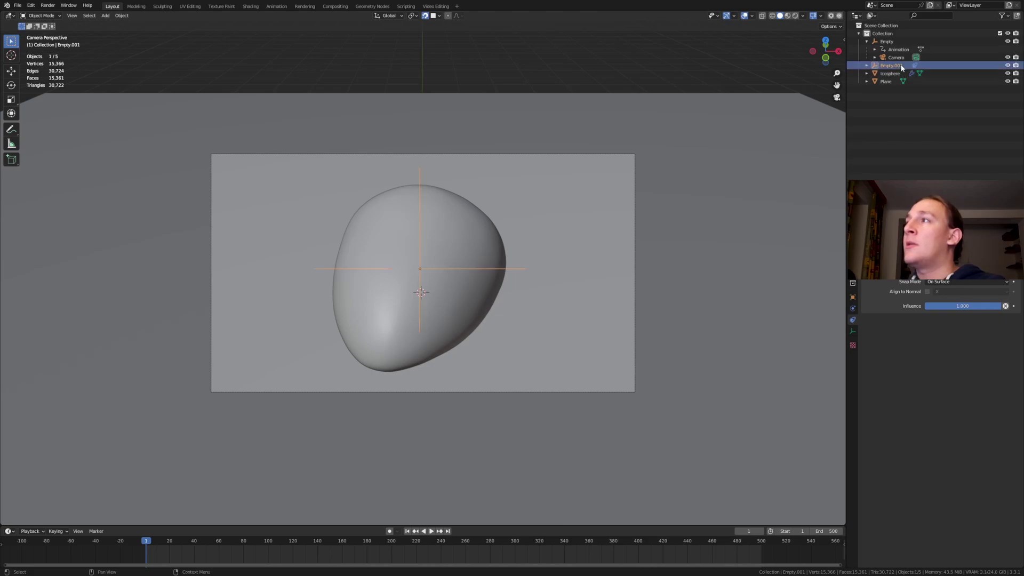
pyautogui.keyDown('ctrl'); pyautogui.click(901, 58); pyautogui.keyUp('ctrl')
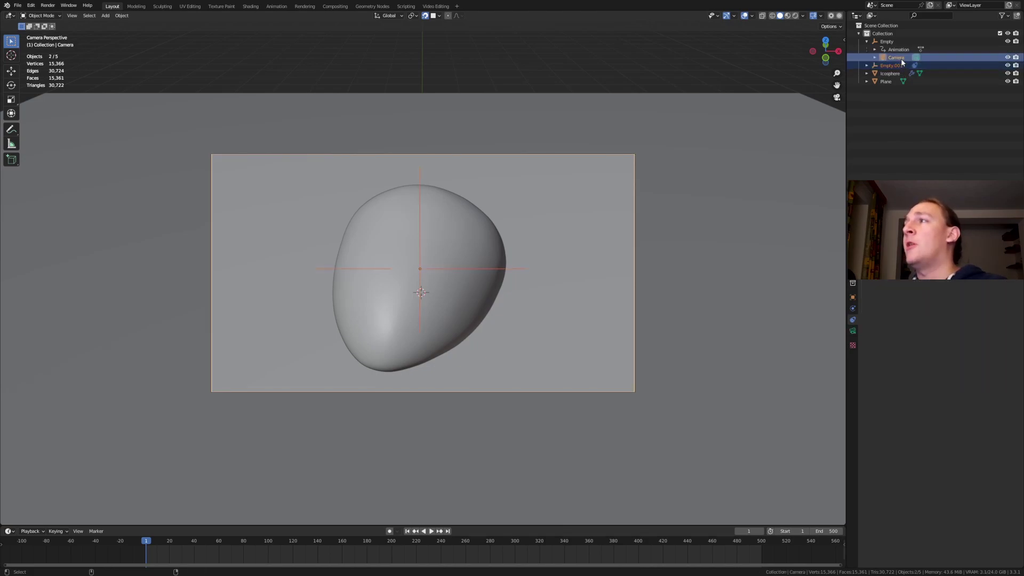
pyautogui.hotkey('ctrl', 't')
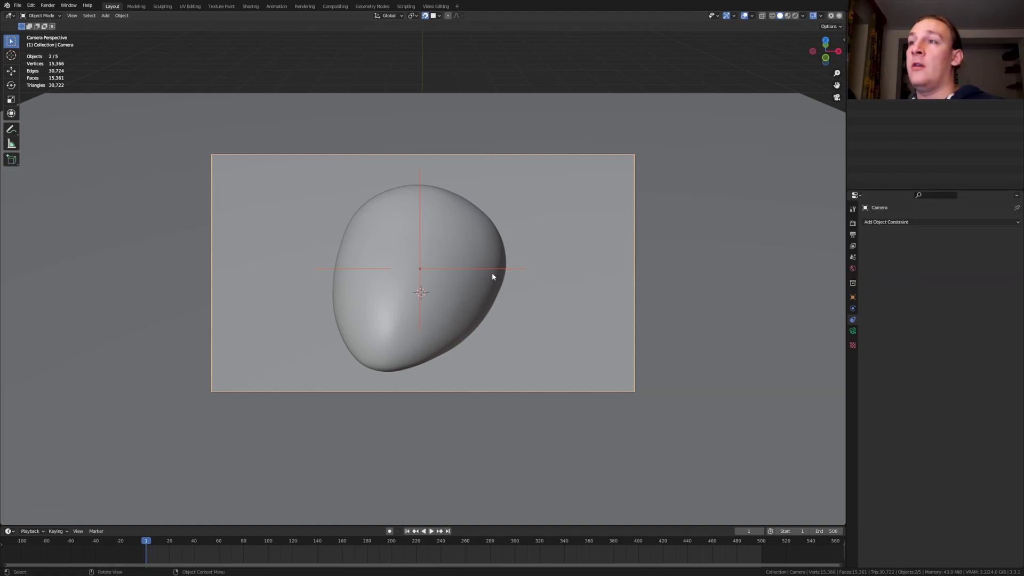
# Play the animation to preview the camera orbit, then return to the camera view
pyautogui.press('space')
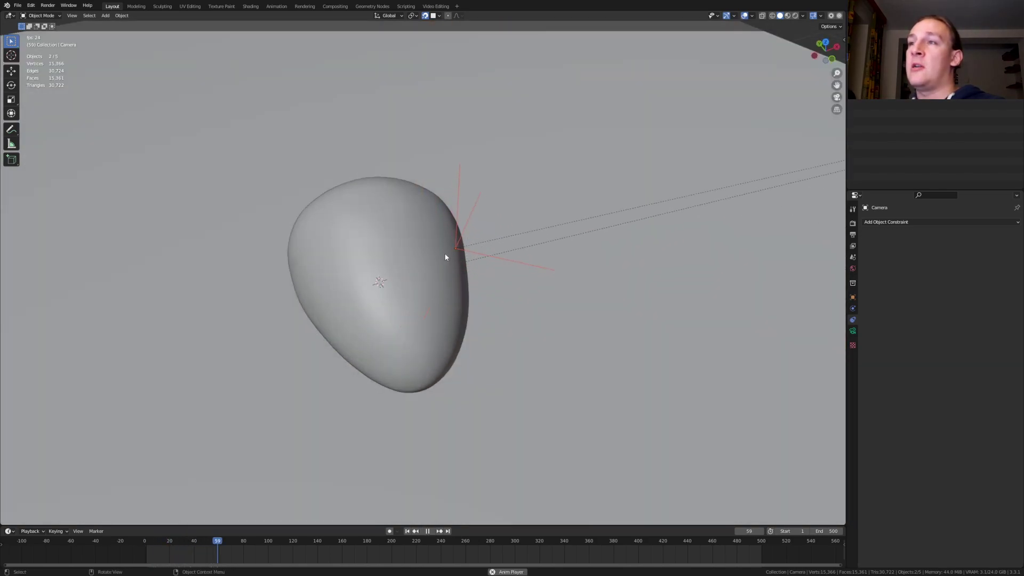
pyautogui.press('Escape')
pyautogui.press('KP_0')
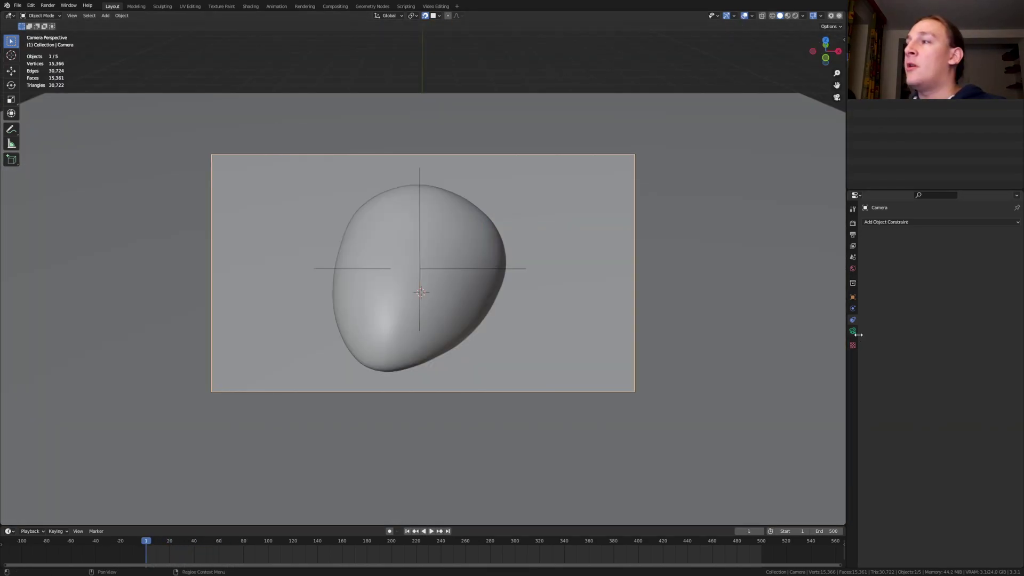
# Enable the camera's Depth of Field with Empty.001 as the focus object
pyautogui.click(853, 332)
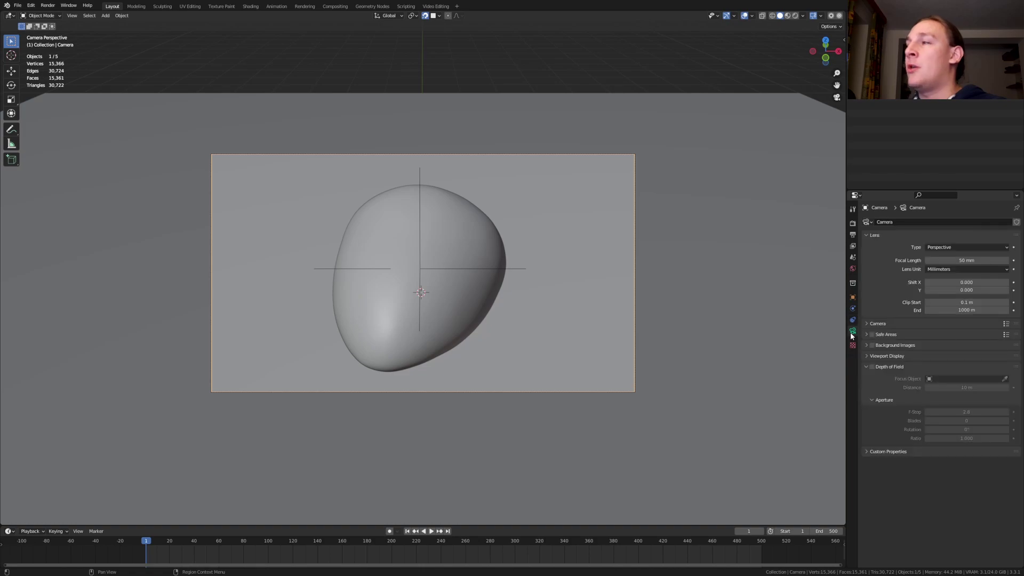
pyautogui.click(873, 367)
pyautogui.click(955, 379)
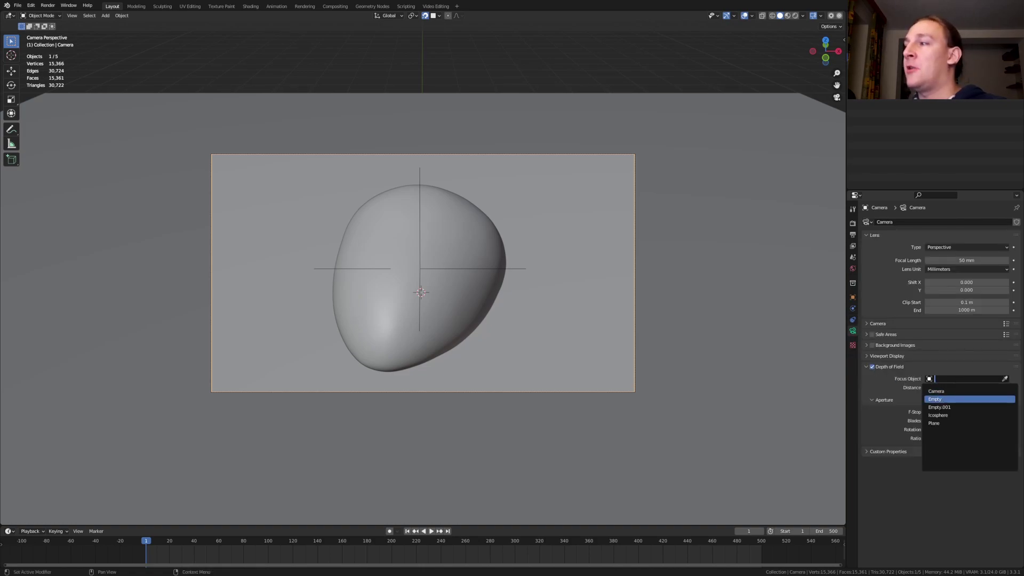
pyautogui.click(956, 407)
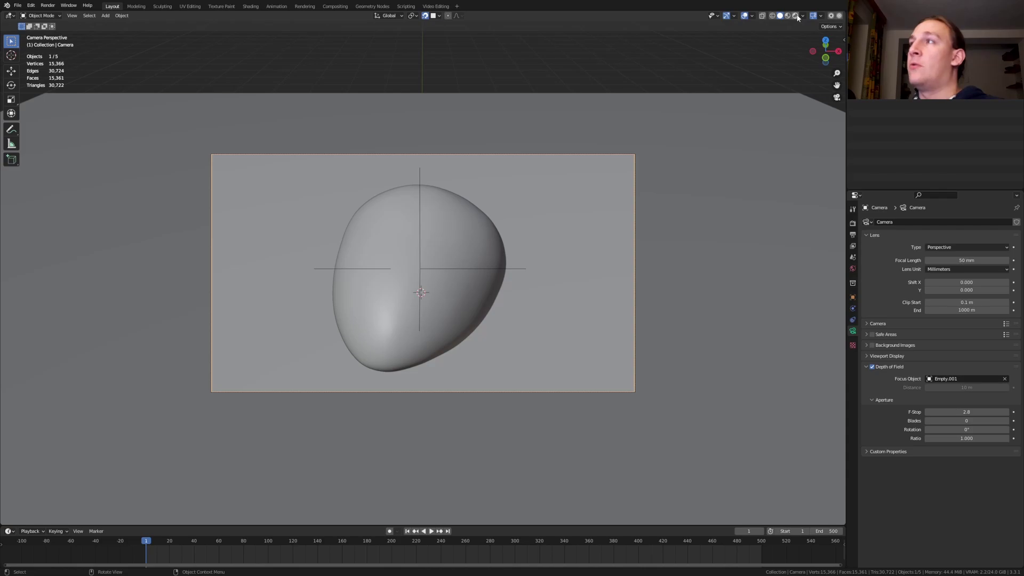
# Set F-Stop 0.7 and 16 aperture blades while previewing in Rendered shading, then return to Solid
pyautogui.click(795, 16)
pyautogui.scroll(3, 800, 213)
pyautogui.click(968, 412)
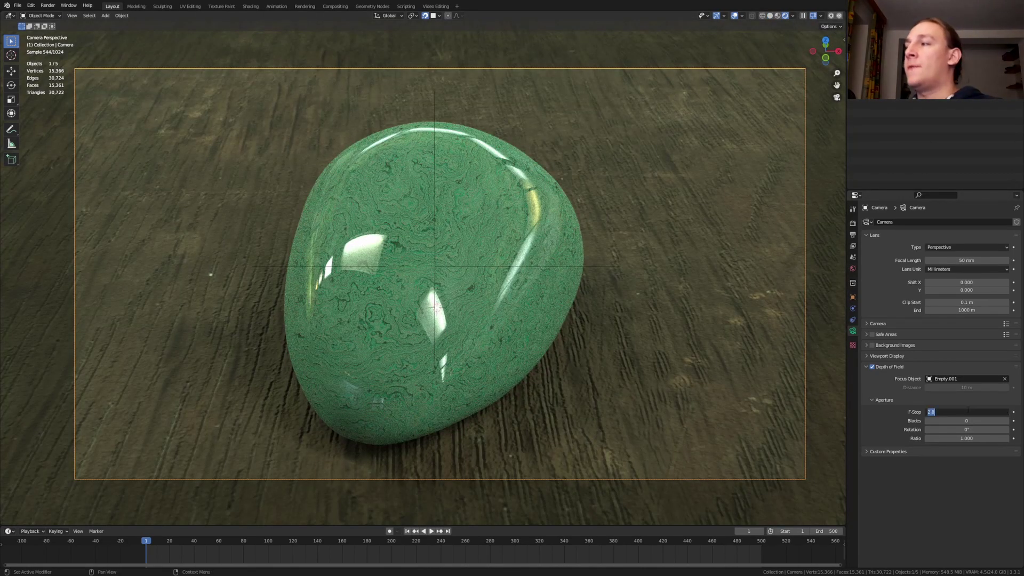
pyautogui.write('.7')
pyautogui.press('Tab')
pyautogui.write('16')
pyautogui.press('Return')
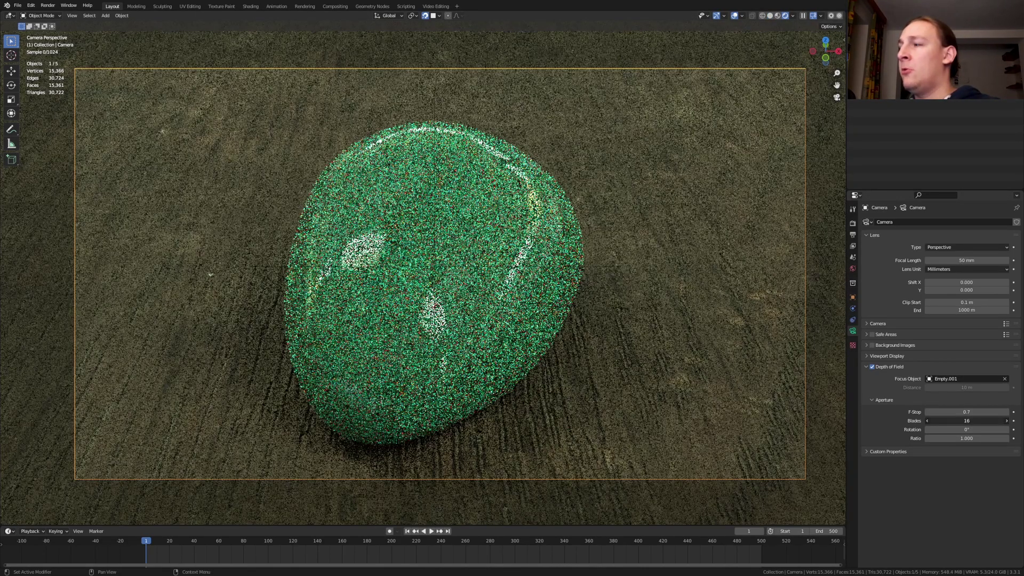
pyautogui.click(770, 15)
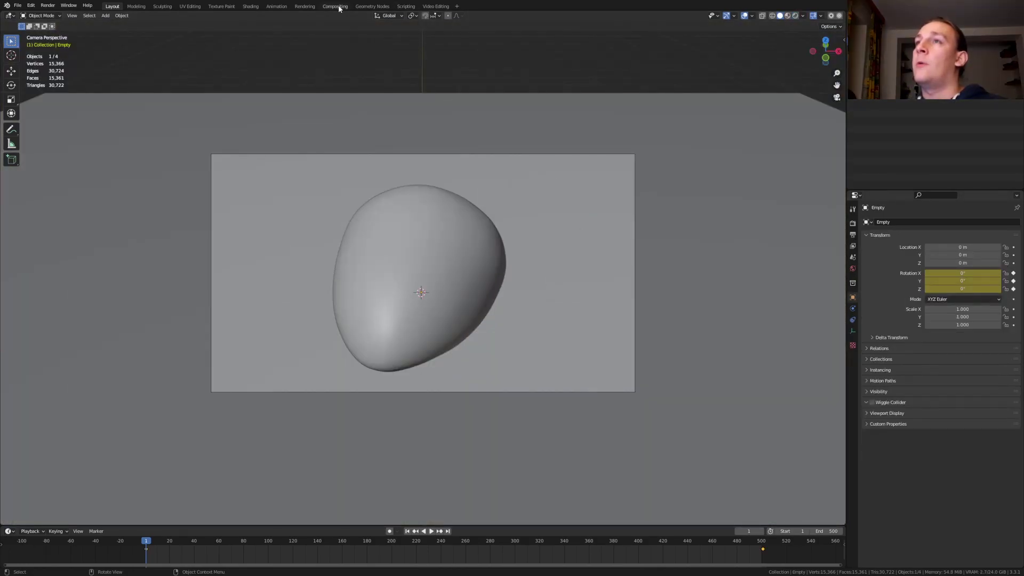
# In Compositing, set the output folder and save frames as JPEG at 100% quality
pyautogui.click(338, 7)
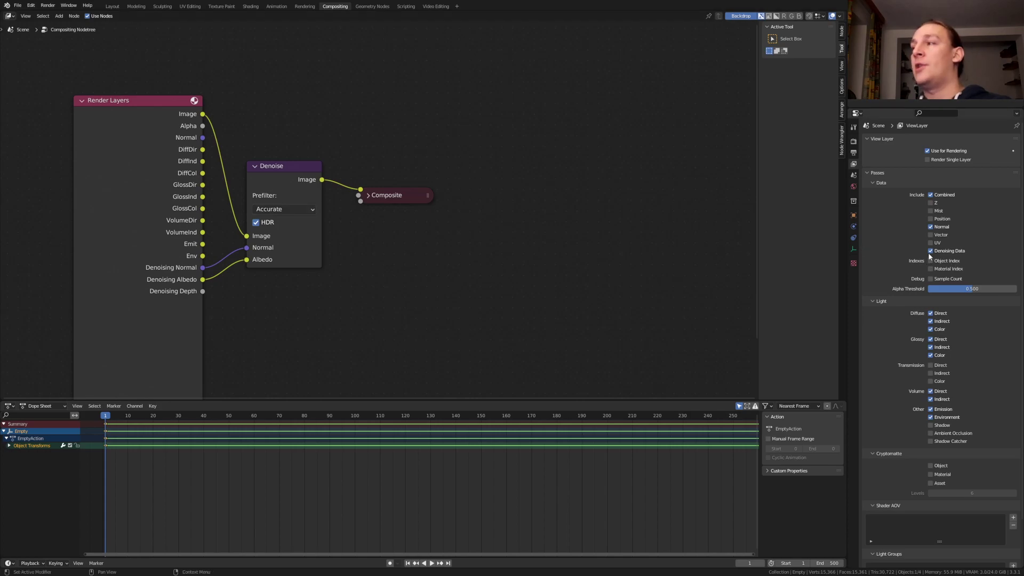
pyautogui.click(853, 152)
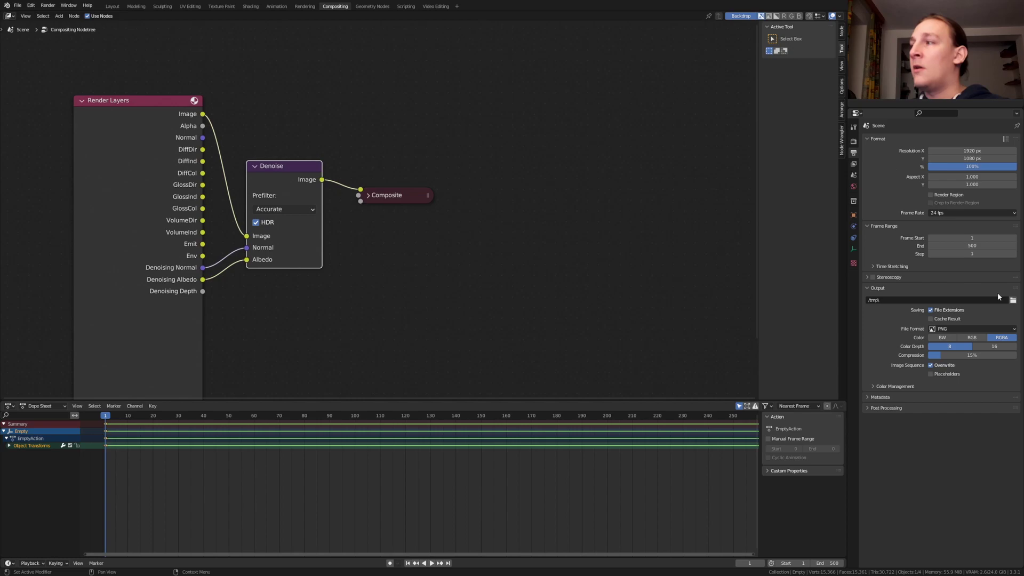
pyautogui.click(1013, 300)
pyautogui.press('Escape')
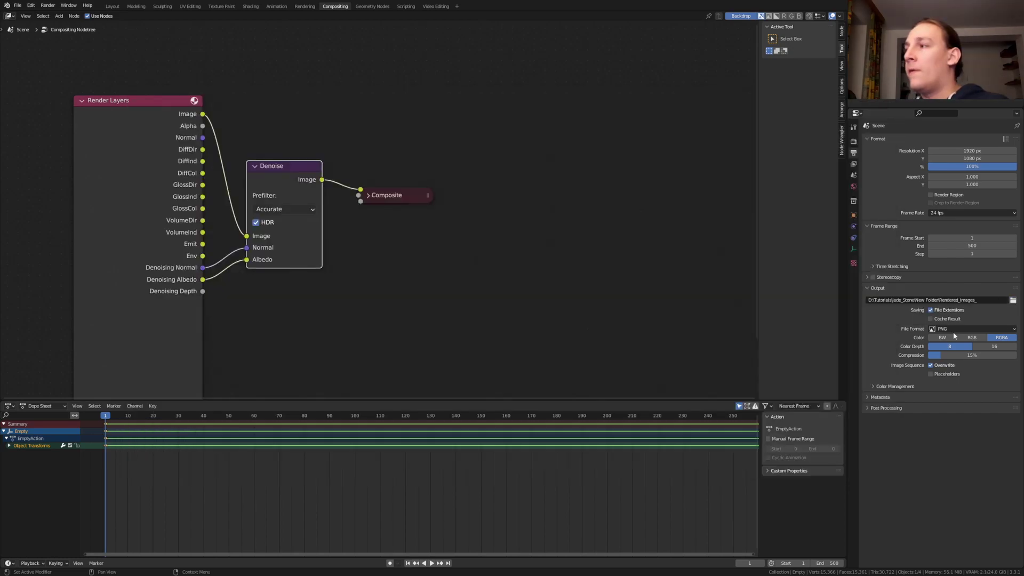
pyautogui.click(959, 329)
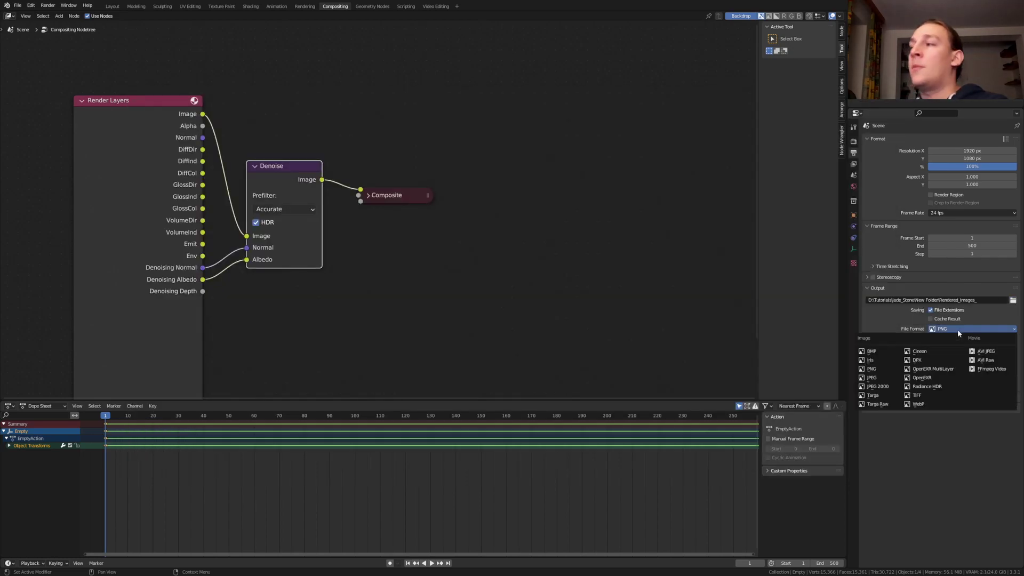
pyautogui.click(899, 379)
pyautogui.moveTo(956, 345); pyautogui.dragTo(987, 351)
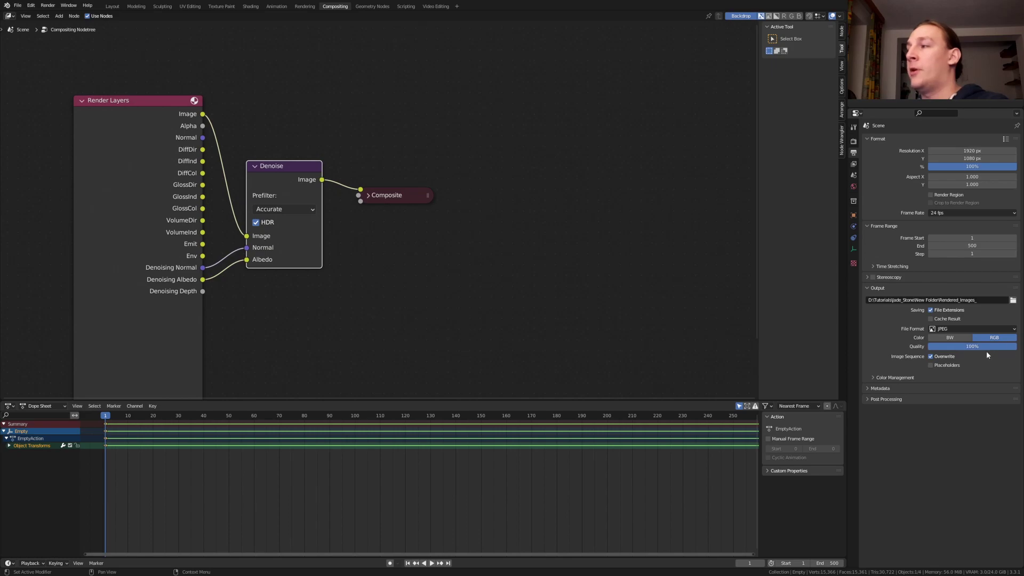
# Save the blend file and render the whole animation
pyautogui.hotkey('ctrl', 's')
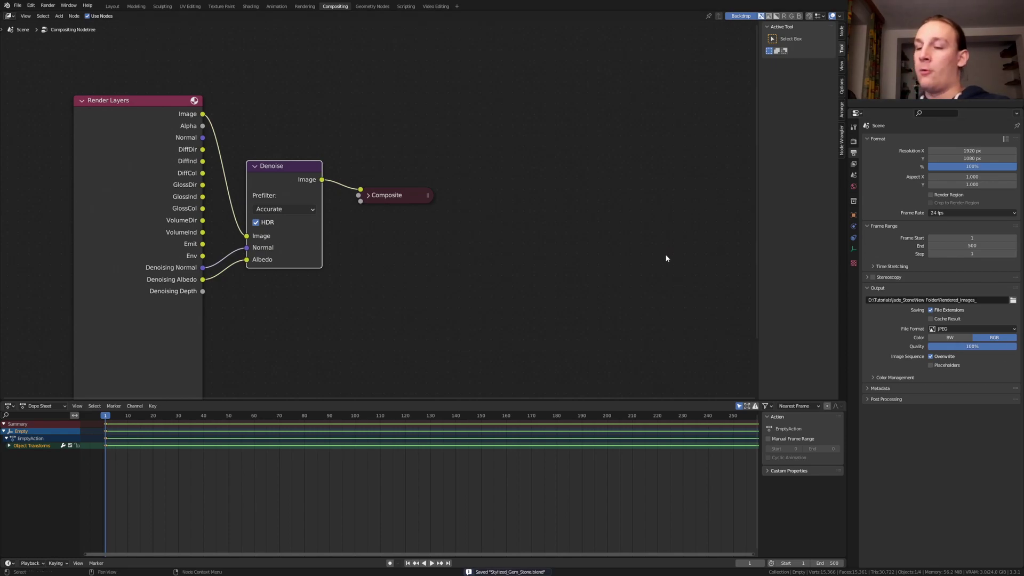
pyautogui.hotkey('ctrl', 'F12')
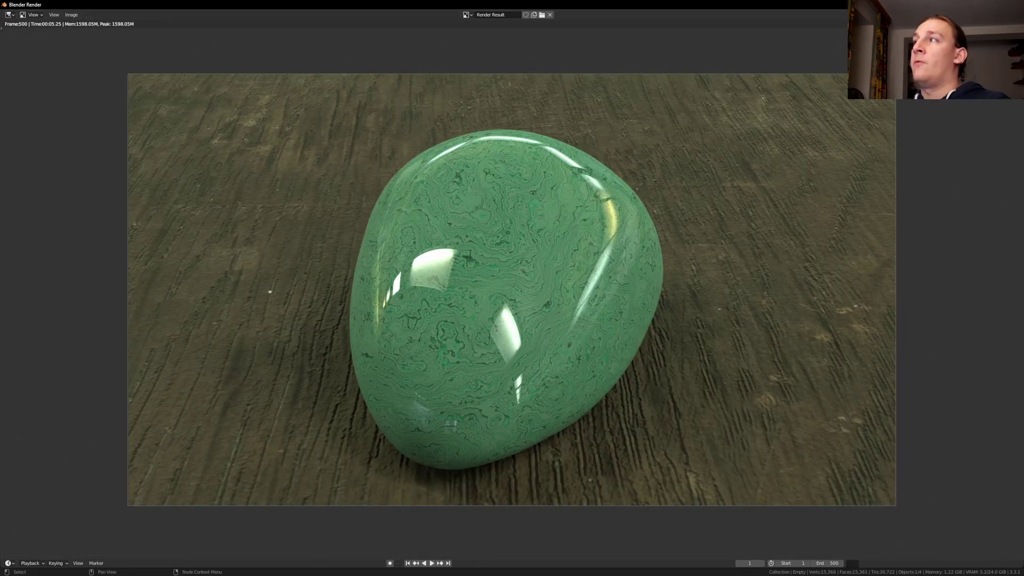
pyautogui.press('Escape')
# In Video Editing, output FFmpeg Video in an MPEG-4 container at High Quality
pyautogui.click(436, 6)
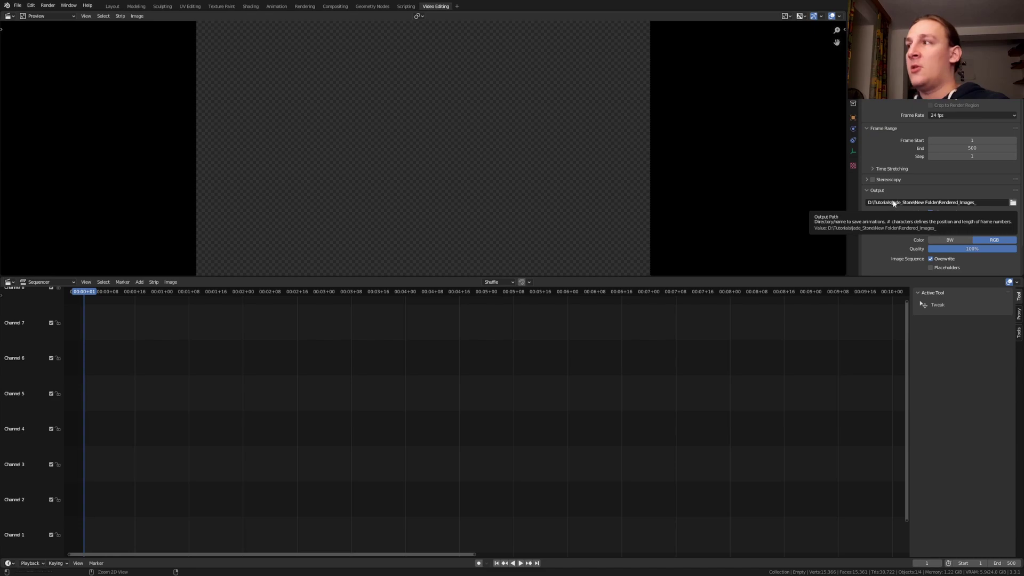
pyautogui.click(956, 231)
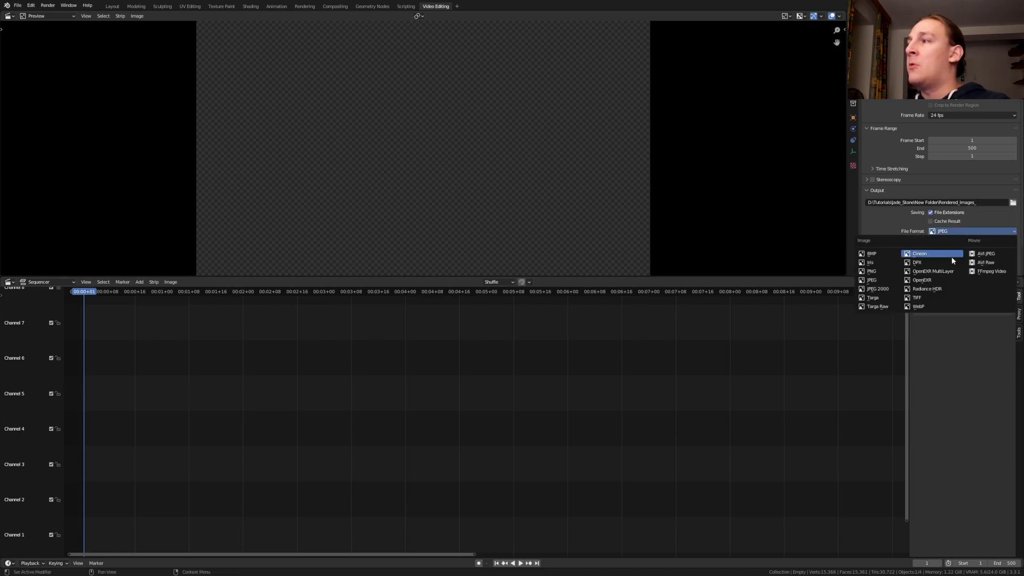
pyautogui.click(989, 272)
pyautogui.scroll(-1, 886, 252)
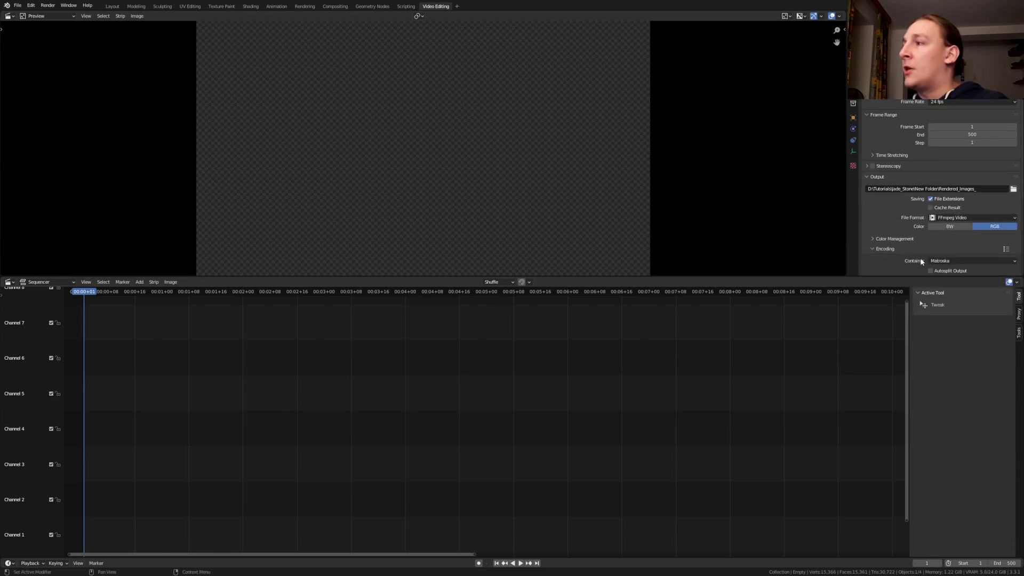
pyautogui.scroll(-4, 921, 261)
pyautogui.click(945, 215)
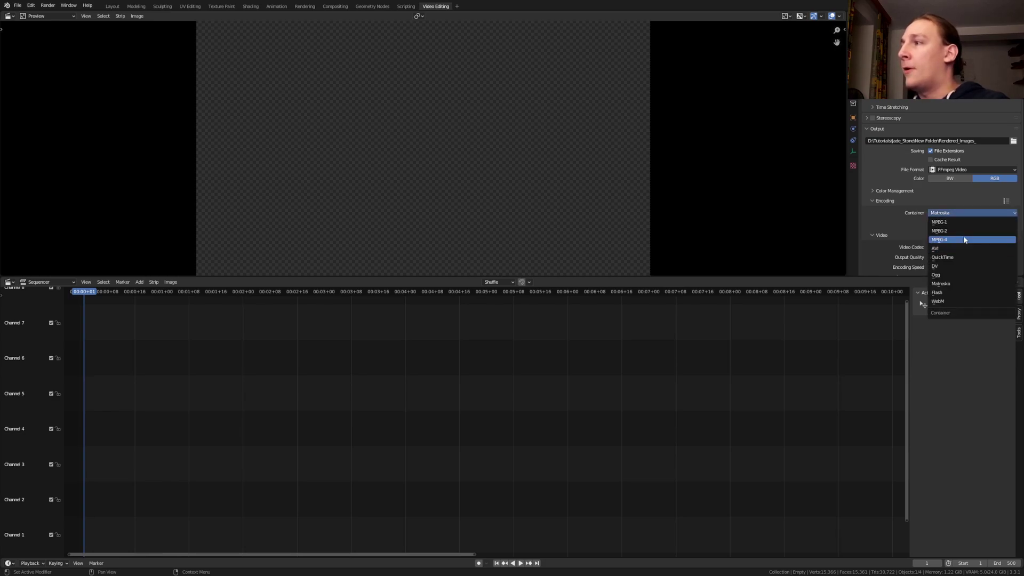
pyautogui.click(946, 249)
pyautogui.click(944, 259)
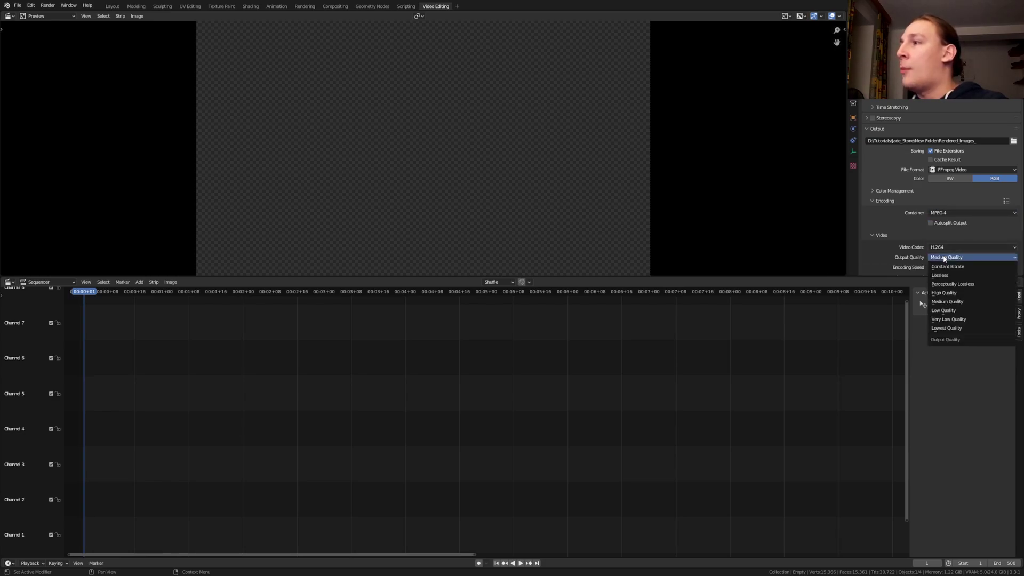
pyautogui.click(949, 295)
pyautogui.click(907, 201)
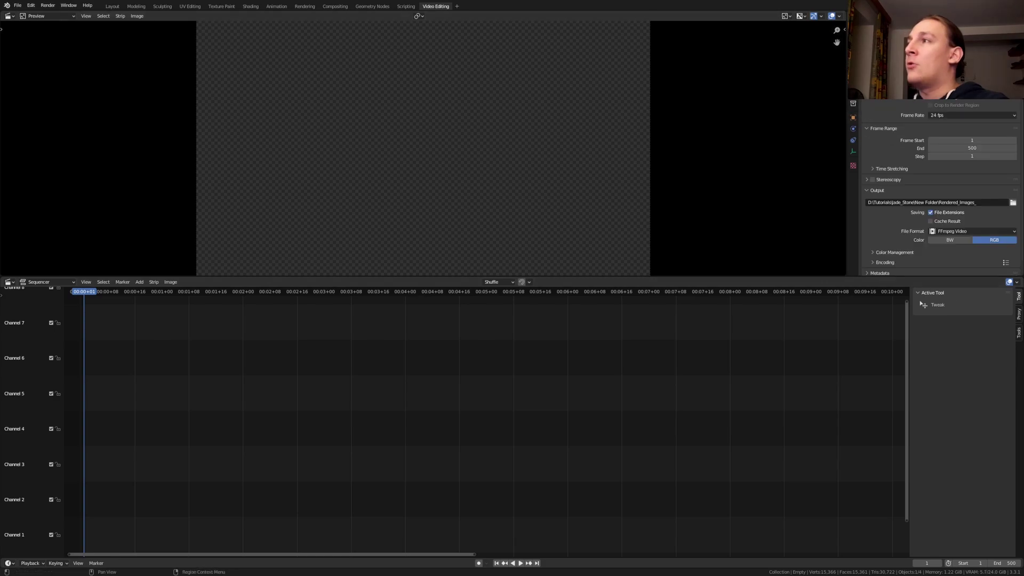
# Set colour management to the Filmic view transform with the Very High Contrast look
pyautogui.click(853, 117)
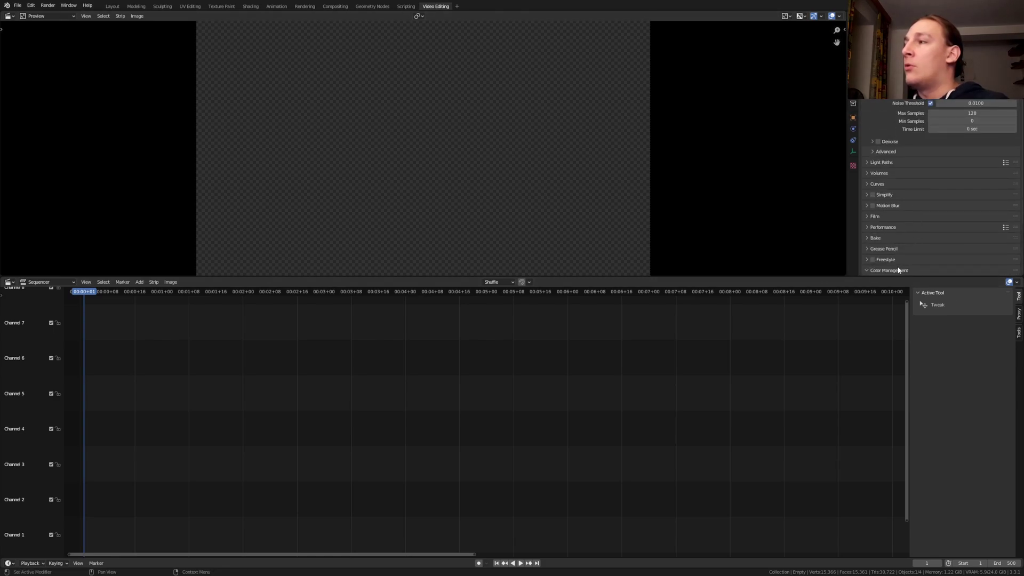
pyautogui.scroll(-4, 899, 267)
pyautogui.click(940, 221)
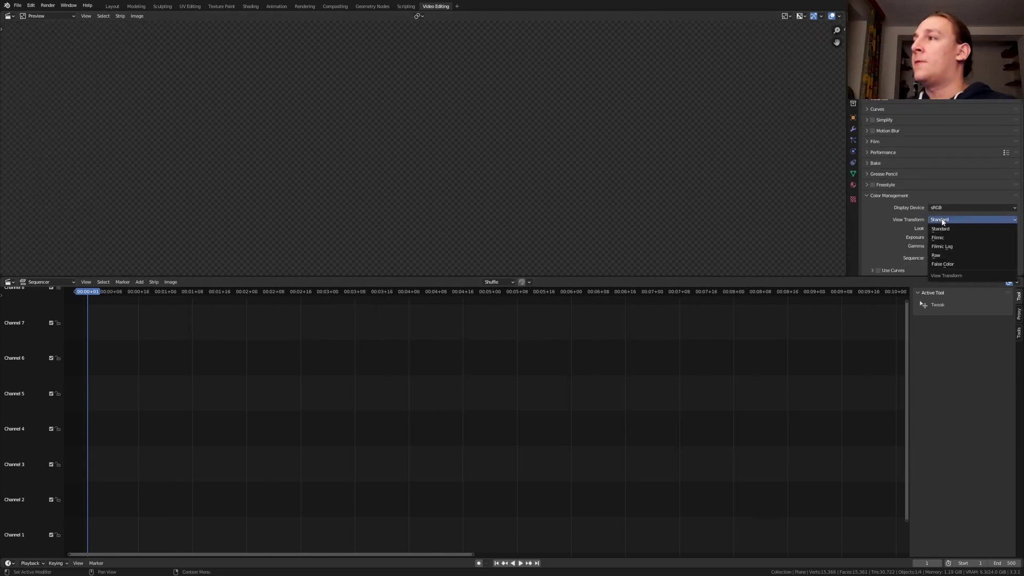
pyautogui.click(947, 237)
pyautogui.click(948, 229)
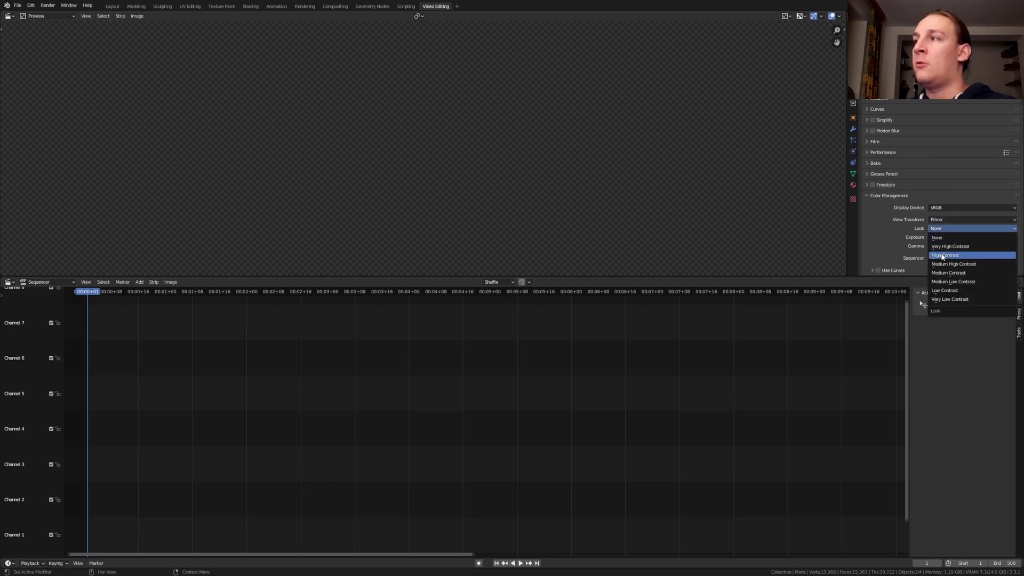
pyautogui.click(950, 247)
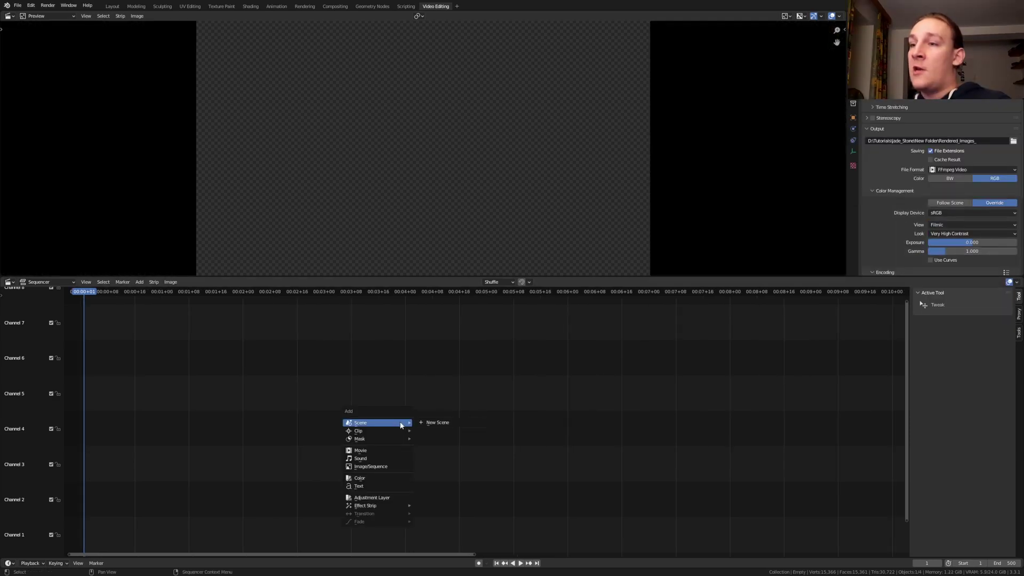
# Add all rendered JPEG frames from New Folder as a 500-frame image strip and save the file
pyautogui.click(391, 467)
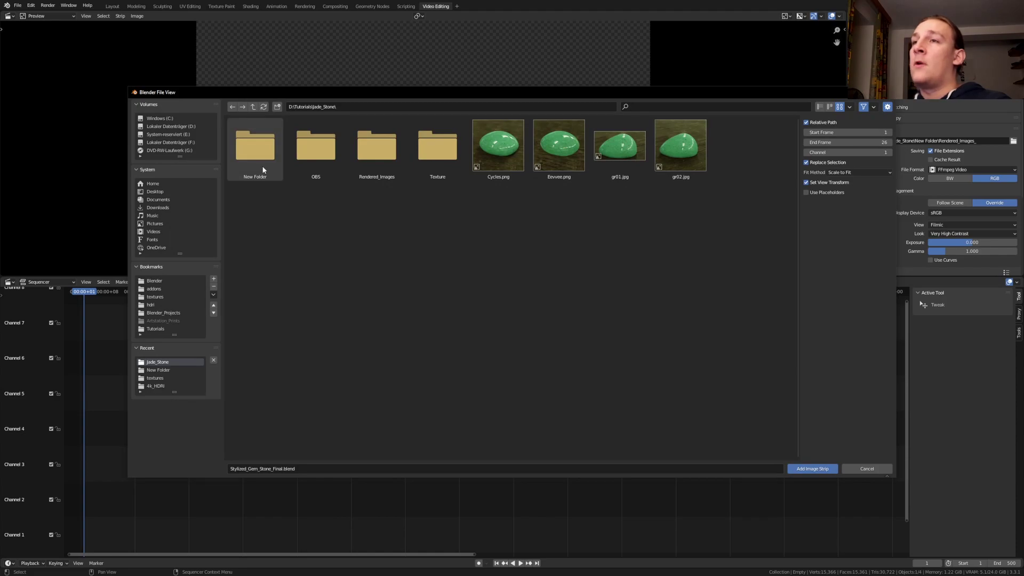
pyautogui.doubleClick(264, 165)
pyautogui.press('a')
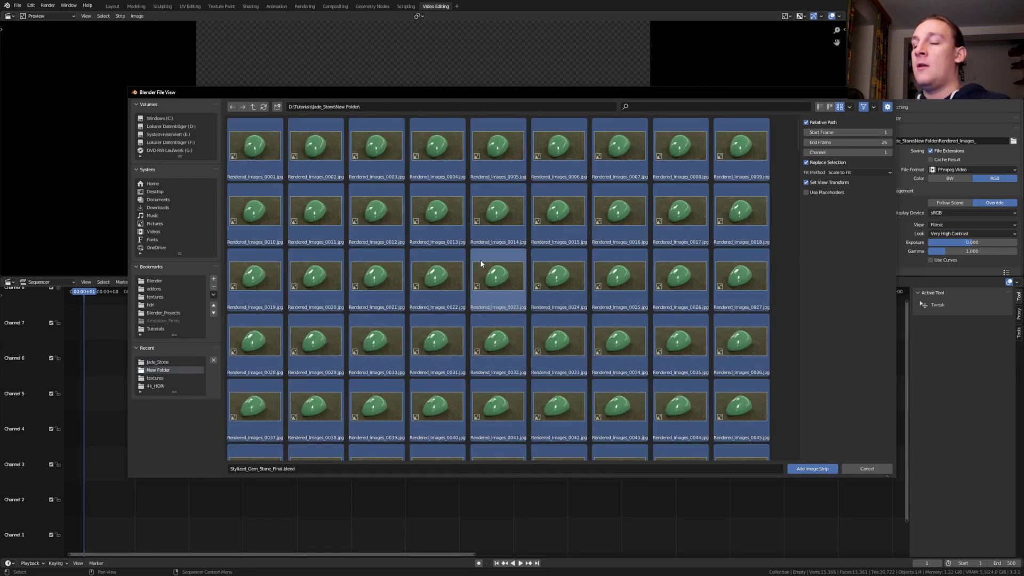
pyautogui.press('Return')
pyautogui.scroll(3, 546, 185)
pyautogui.hotkey('ctrl', 's')
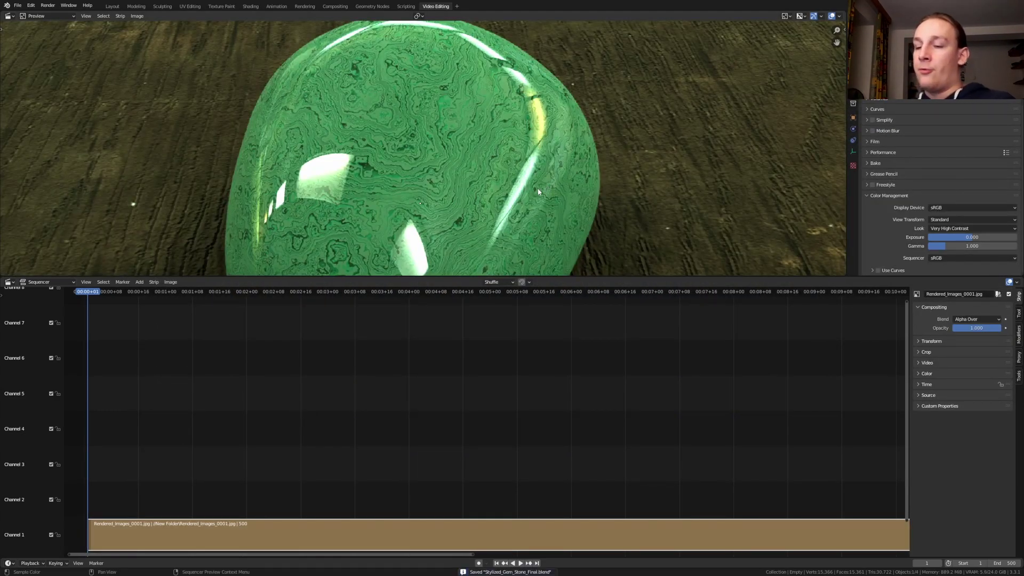